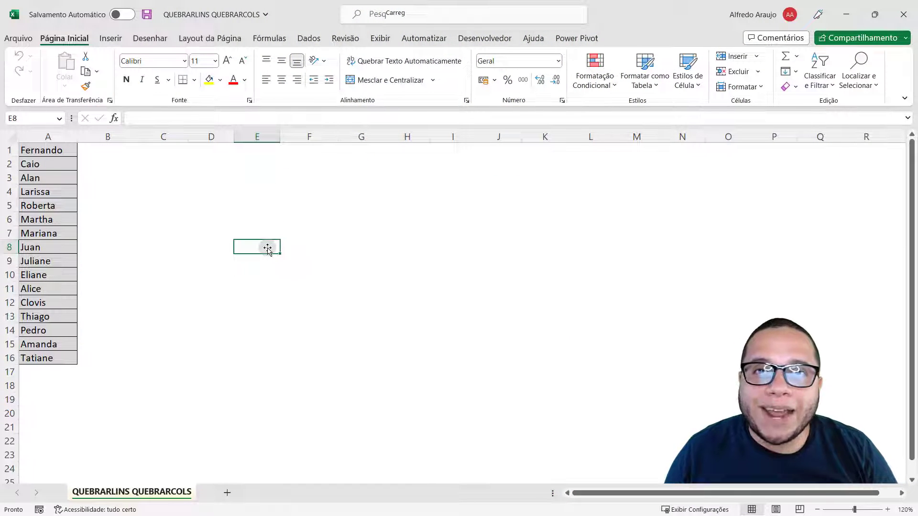
pyautogui.click(158, 232)
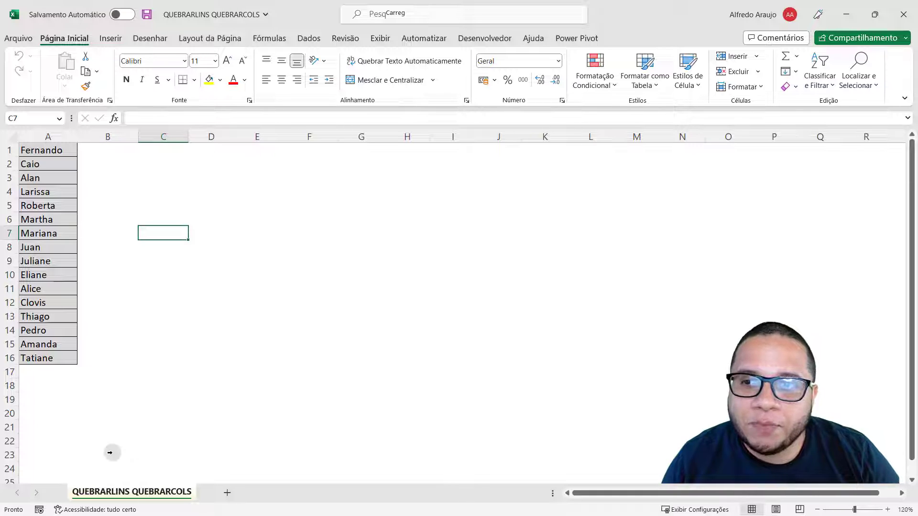
pyautogui.moveTo(56, 151); pyautogui.dragTo(48, 372)
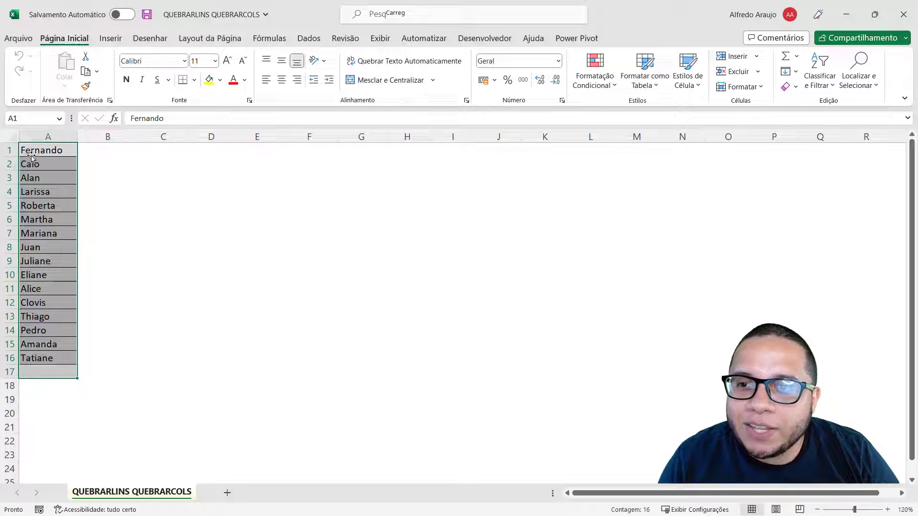
pyautogui.moveTo(30, 157); pyautogui.dragTo(36, 372)
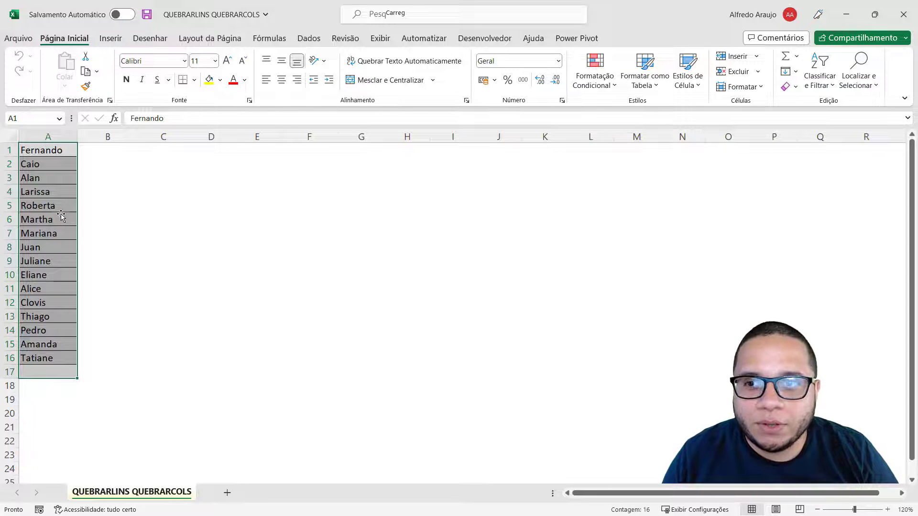
pyautogui.moveTo(48, 152); pyautogui.dragTo(48, 207)
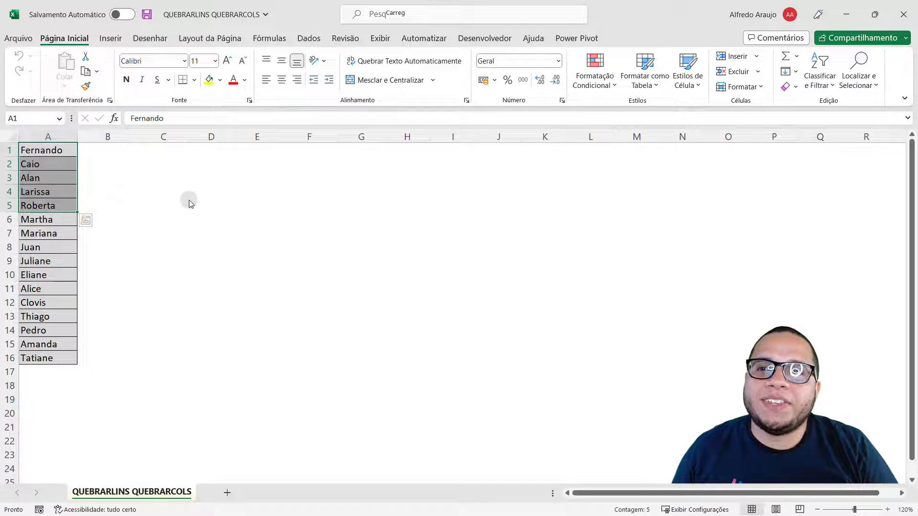
pyautogui.hotkey('ctrl', 'q')
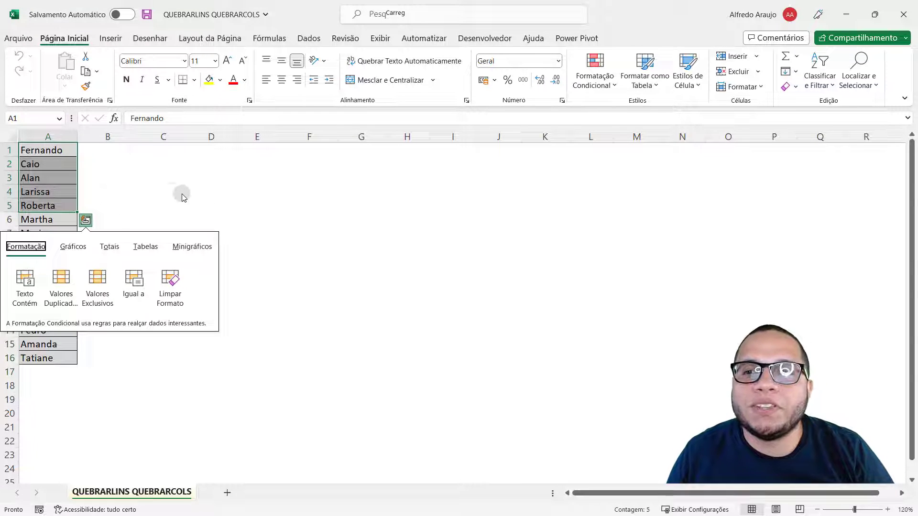
pyautogui.click(193, 176)
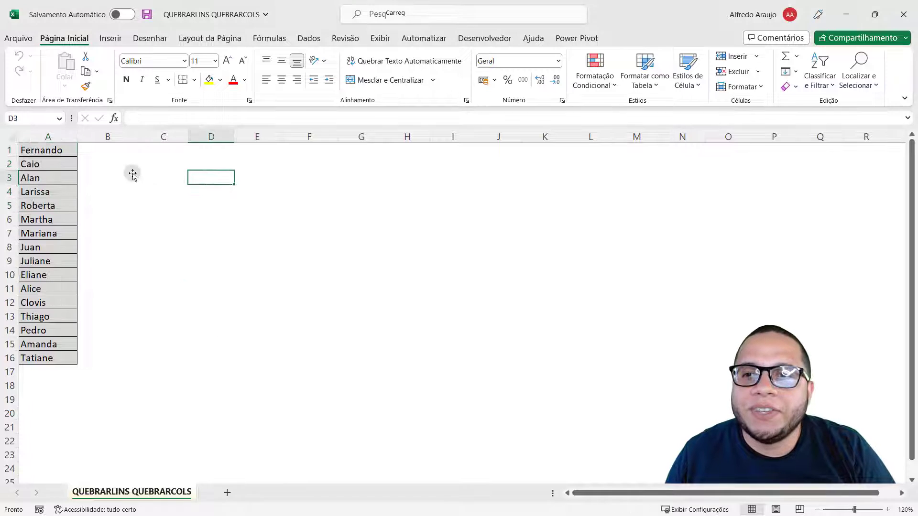
# Step: Copy the names in A1:A5 into a block starting at C2 and those in A6:A10 into one starting at D2
pyautogui.moveTo(52, 151); pyautogui.dragTo(51, 210)
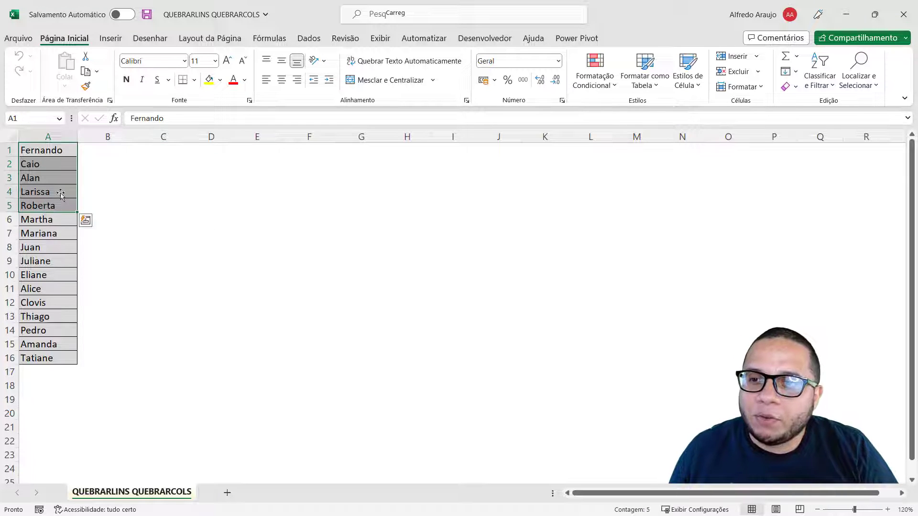
pyautogui.hotkey('ctrl', 'c')
pyautogui.click(175, 164)
pyautogui.hotkey('ctrl', 'v')
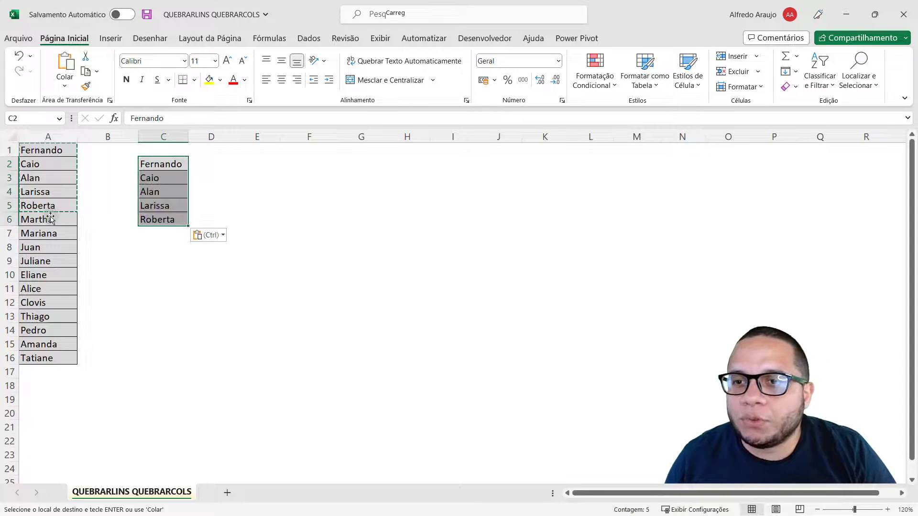
pyautogui.moveTo(48, 219); pyautogui.dragTo(50, 340)
pyautogui.hotkey('ctrl', 'c')
pyautogui.click(194, 160)
pyautogui.hotkey('ctrl', 'v')
# Step: Copy the names in A11:A15 into a block starting at E2 and the last name in A16 into F2
pyautogui.hotkey('ctrl', 'c')
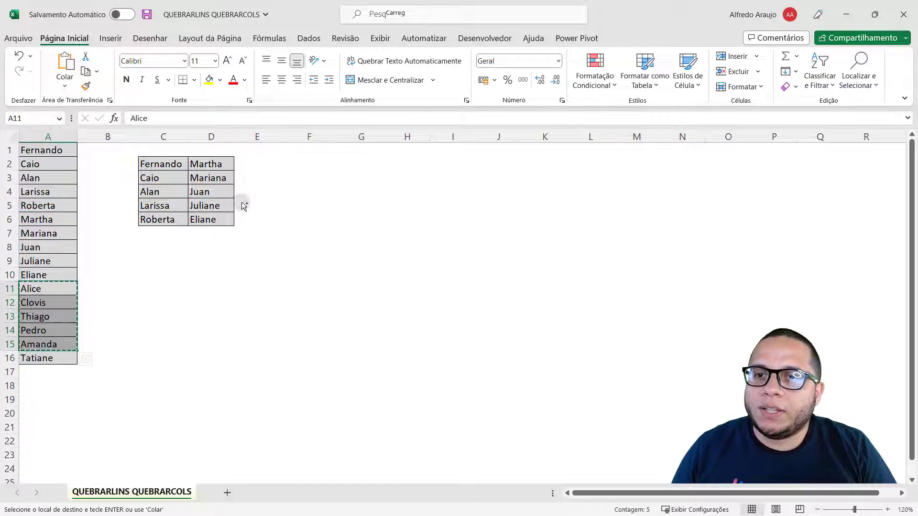
pyautogui.click(252, 162)
pyautogui.hotkey('ctrl', 'v')
pyautogui.click(42, 356)
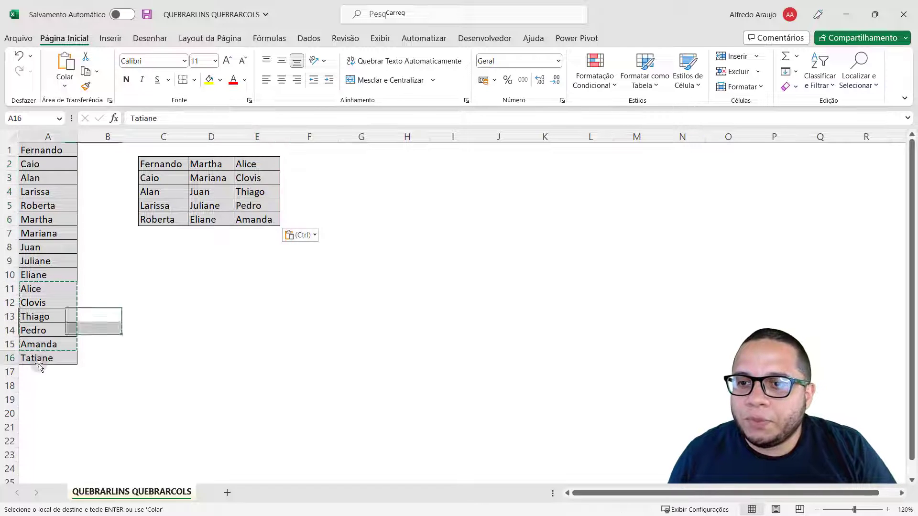
pyautogui.hotkey('ctrl', 'c')
pyautogui.click(287, 164)
pyautogui.hotkey('ctrl', 'v')
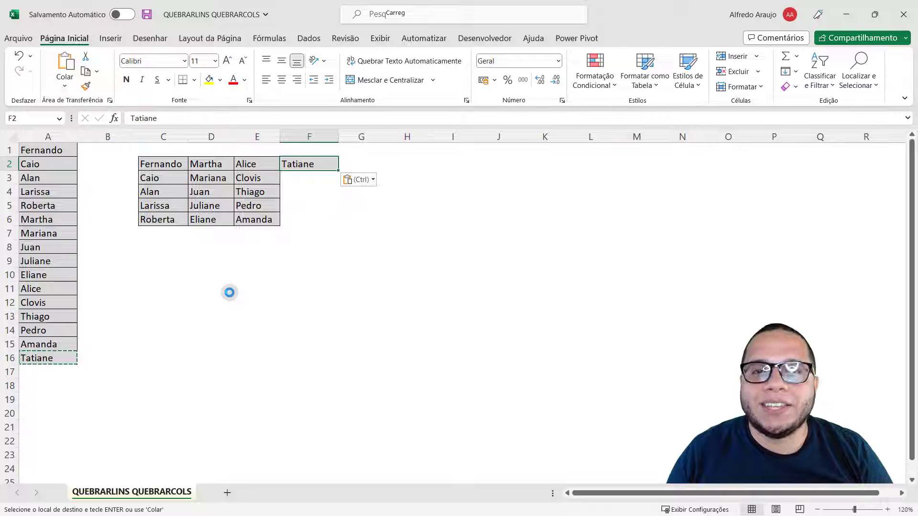
# Step: Undo the four pasted name blocks in columns C to F
pyautogui.hotkey('ctrl', 'z')
pyautogui.hotkey('ctrl', 'z')
pyautogui.hotkey('ctrl', 'z')
pyautogui.hotkey('ctrl', 'z')
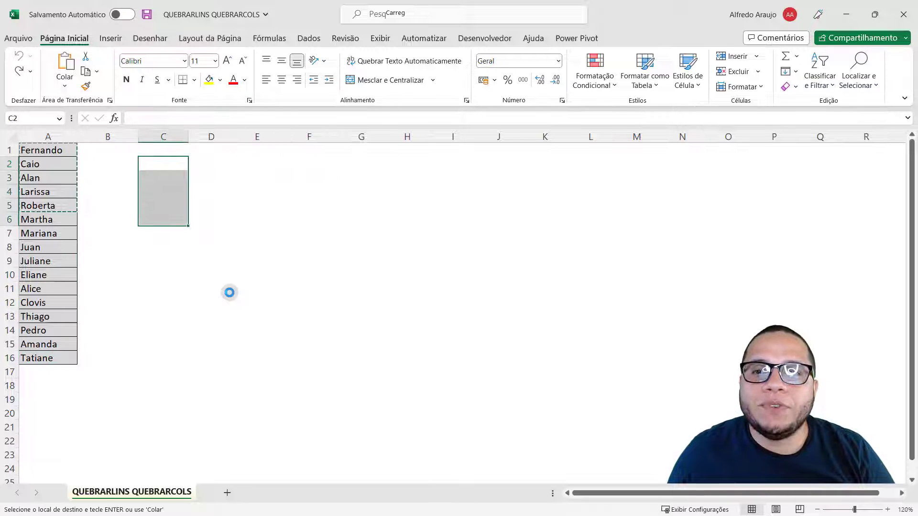
# Step: Enter the formula =QUEBRARCOLS(A1:A16;2) in cell C2 to wrap the name list into columns of two
pyautogui.click(161, 168)
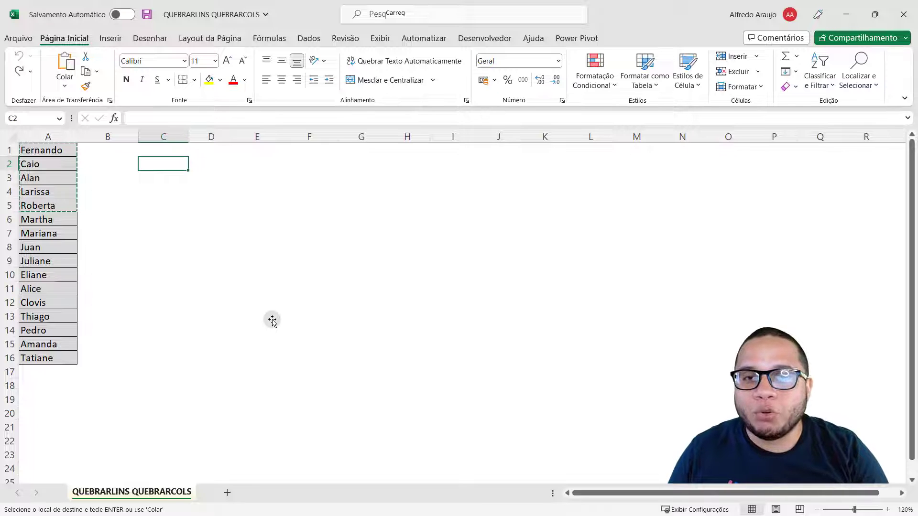
pyautogui.write('=QUEBRAR')
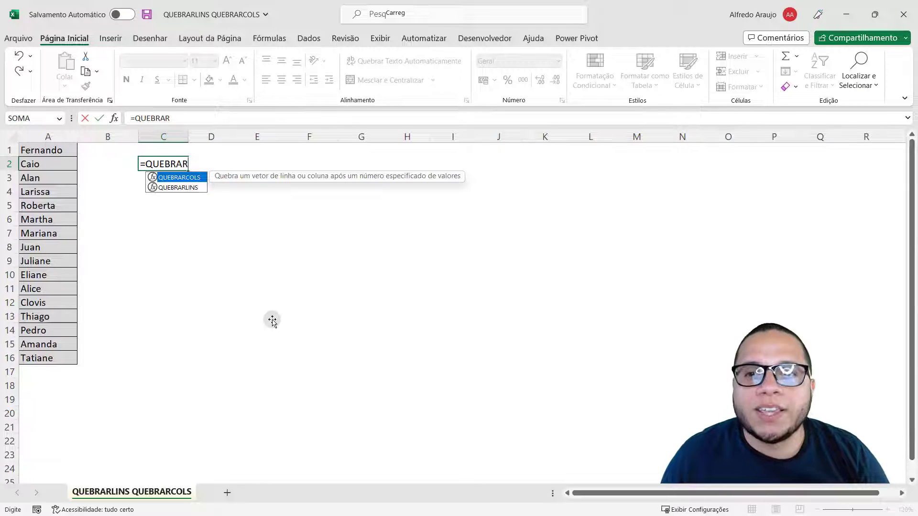
pyautogui.press('Tab')
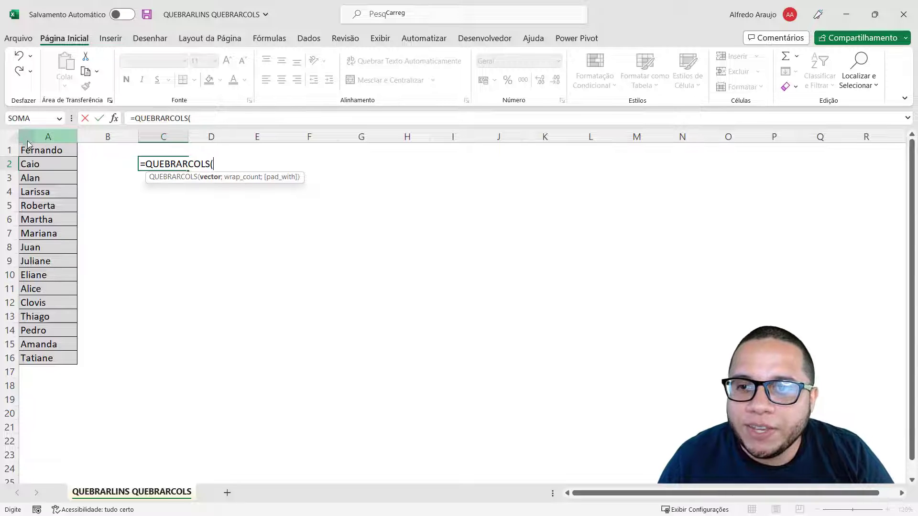
pyautogui.moveTo(45, 150); pyautogui.dragTo(39, 359)
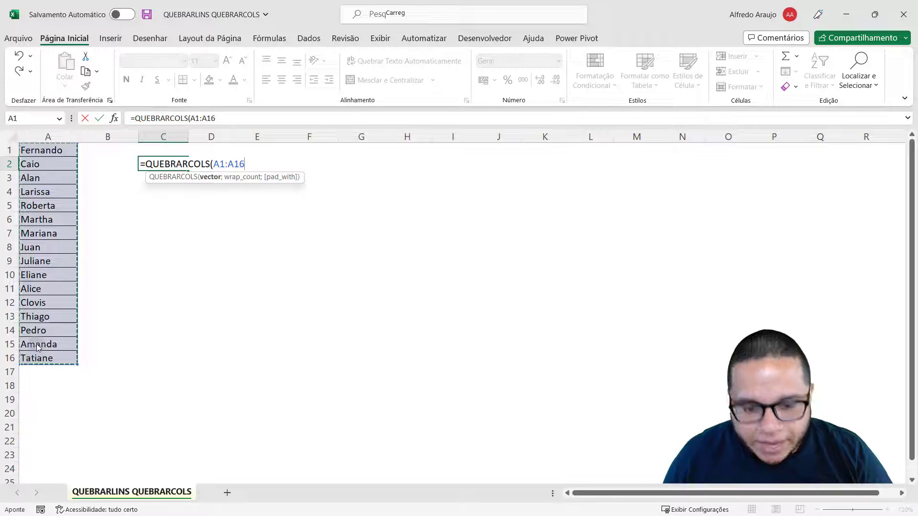
pyautogui.write(';')
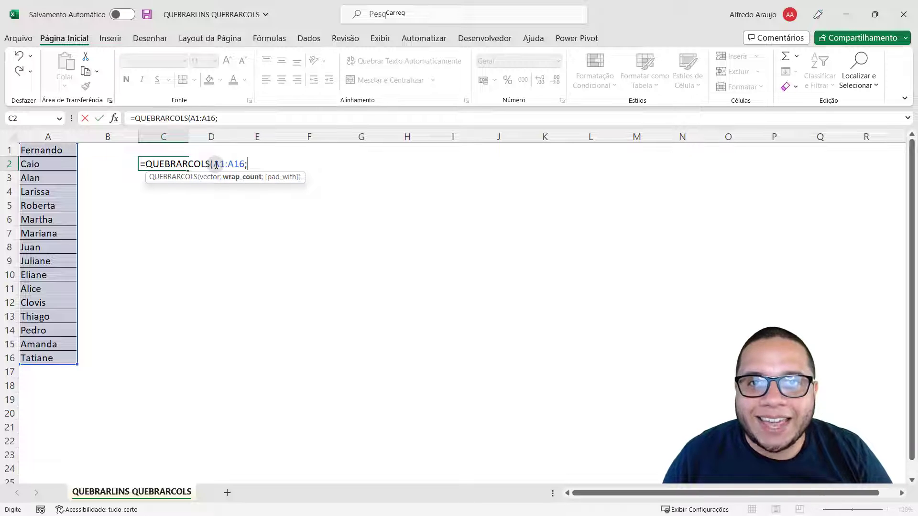
pyautogui.write('2)')
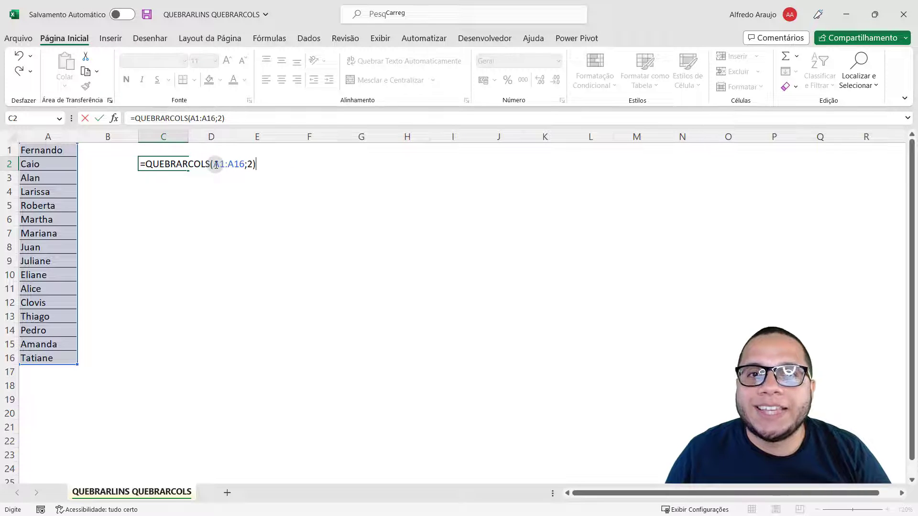
pyautogui.press('Return')
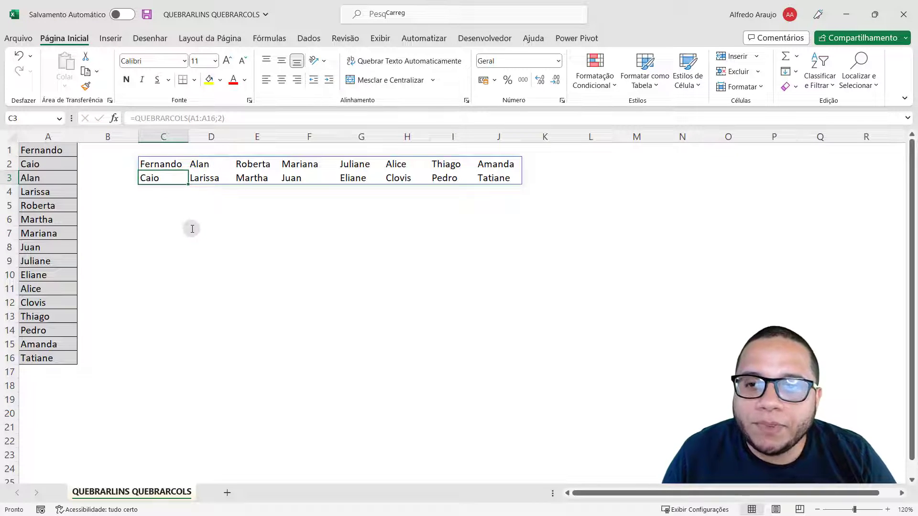
# Step: Compare the successive name pairs in column A with the matching two-row columns of the wrapped result
pyautogui.moveTo(47, 150); pyautogui.dragTo(40, 191)
pyautogui.click(162, 168)
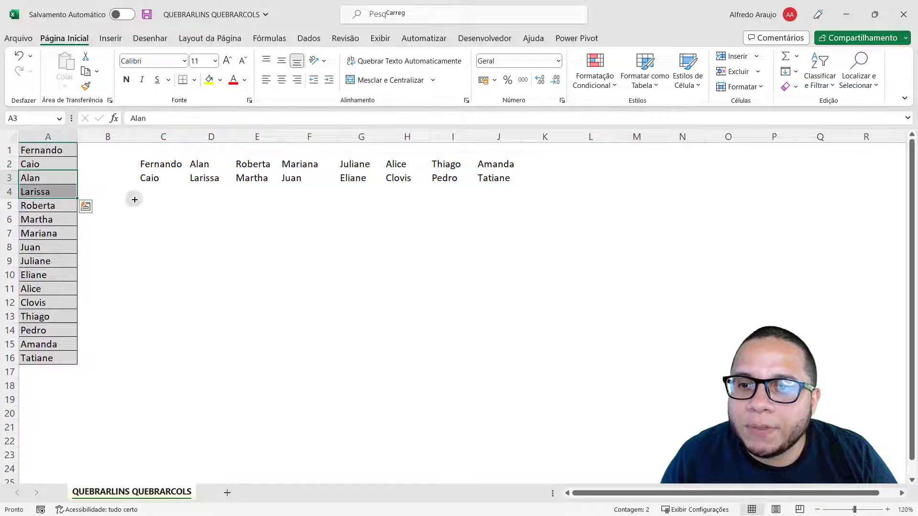
pyautogui.moveTo(206, 168); pyautogui.dragTo(205, 178)
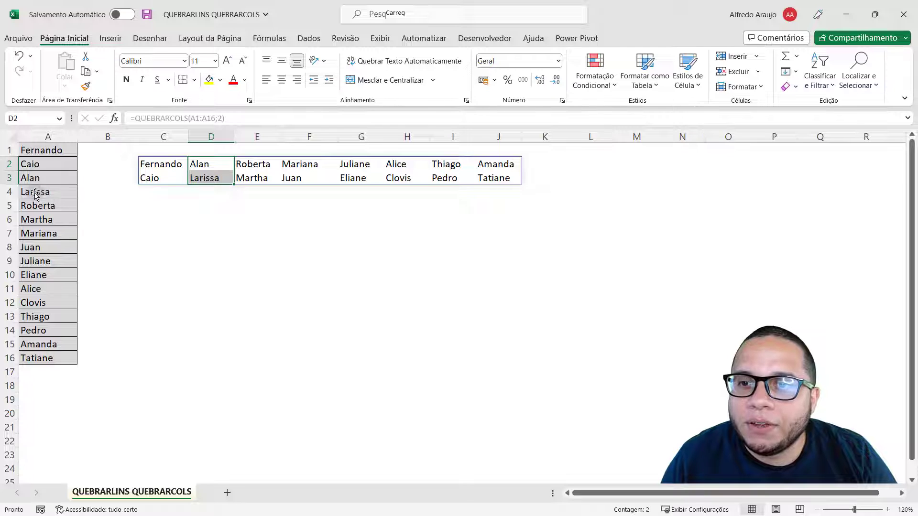
pyautogui.moveTo(40, 203); pyautogui.dragTo(40, 219)
pyautogui.moveTo(252, 165); pyautogui.dragTo(252, 178)
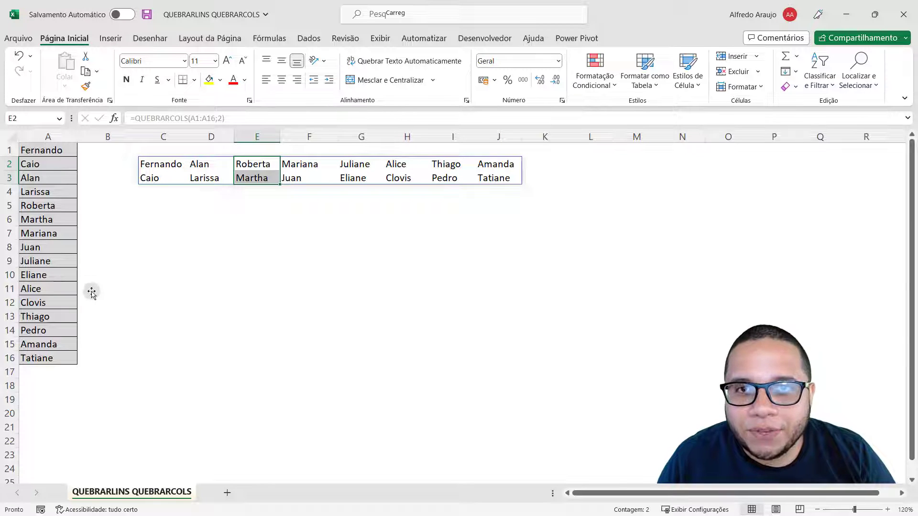
pyautogui.click(158, 217)
# Step: Set the wrap count of the QUEBRARCOLS formula in C2 to 4
pyautogui.click(159, 162)
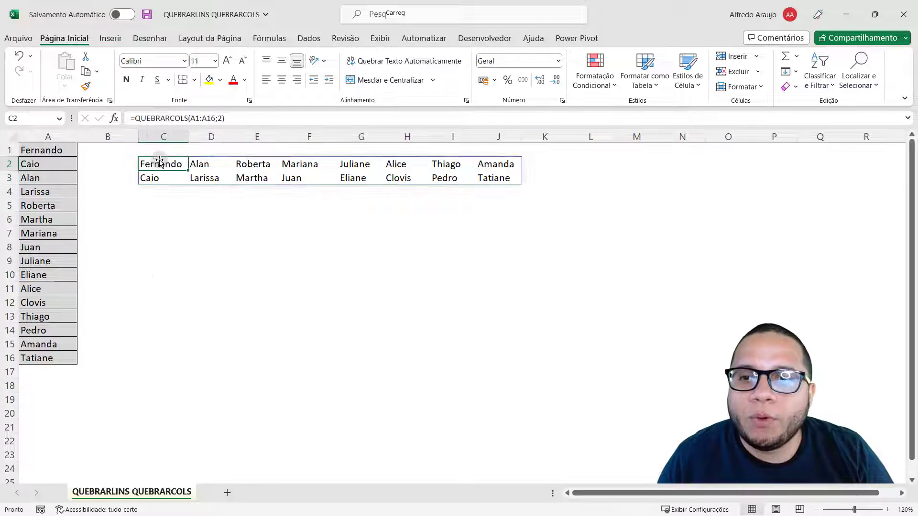
pyautogui.doubleClick(160, 163)
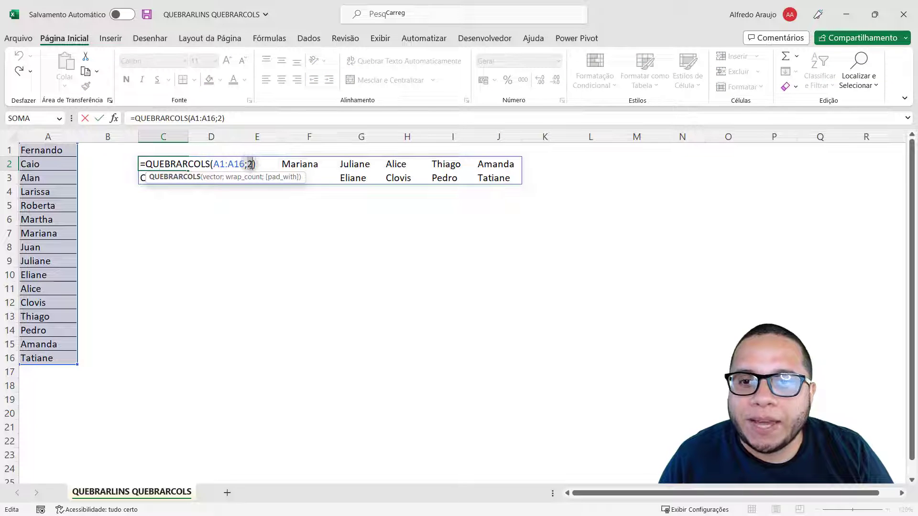
pyautogui.doubleClick(250, 164)
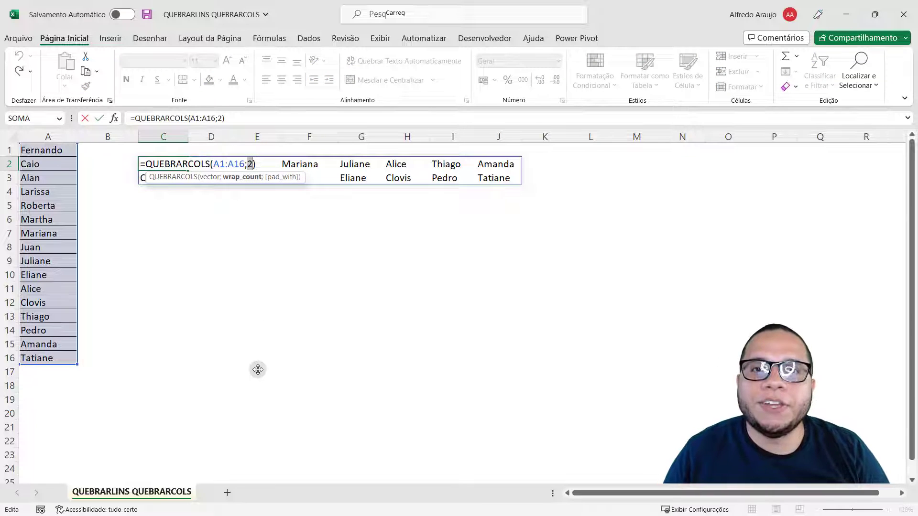
pyautogui.write('4')
pyautogui.press('Return')
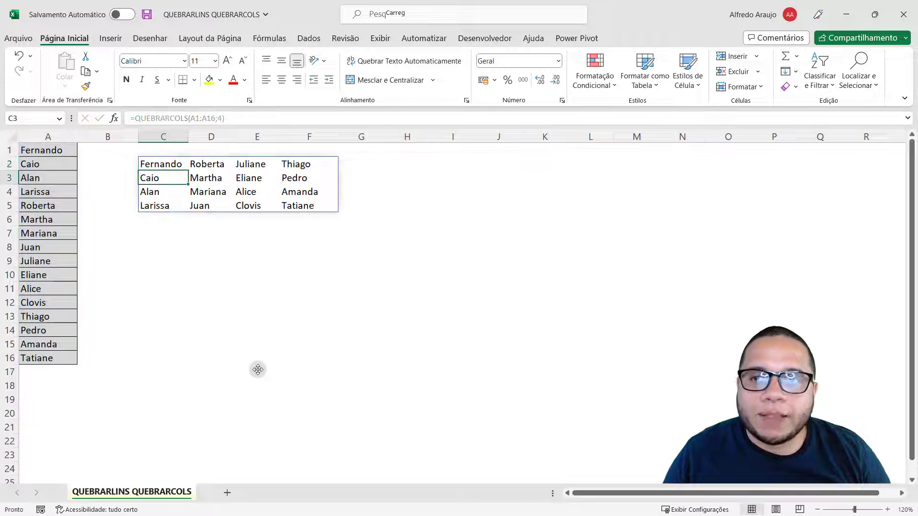
# Step: Examine the four columns of the wrapped result in C2:F5 and compare them with the source list in column A
pyautogui.click(260, 359)
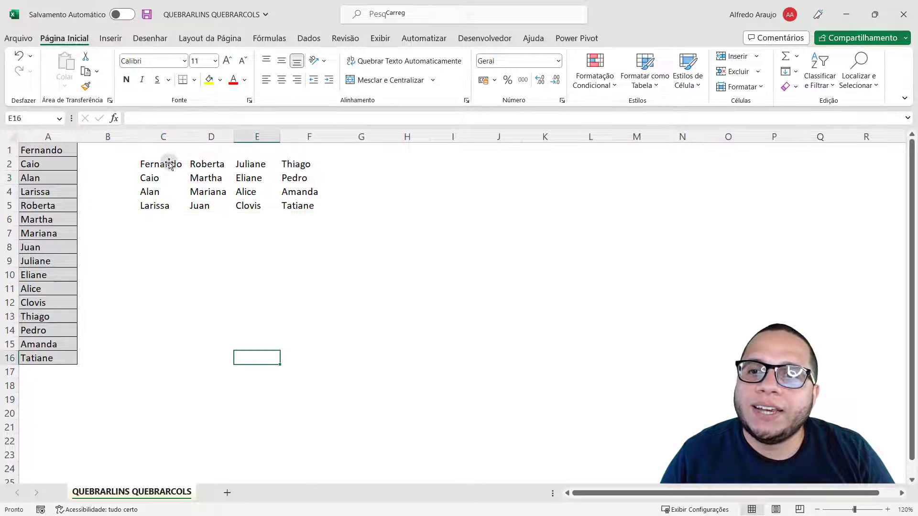
pyautogui.moveTo(170, 163); pyautogui.dragTo(174, 209)
pyautogui.moveTo(215, 165); pyautogui.dragTo(210, 206)
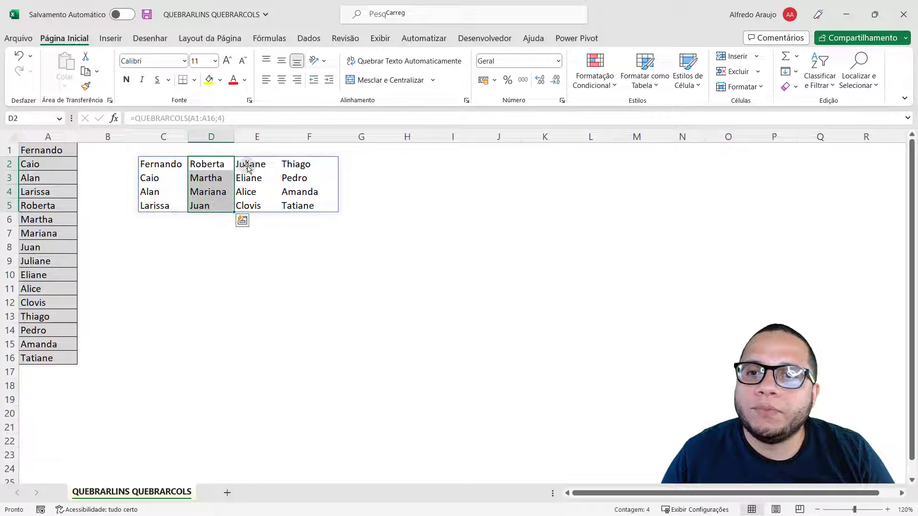
pyautogui.moveTo(244, 163); pyautogui.dragTo(257, 210)
pyautogui.moveTo(297, 163); pyautogui.dragTo(289, 213)
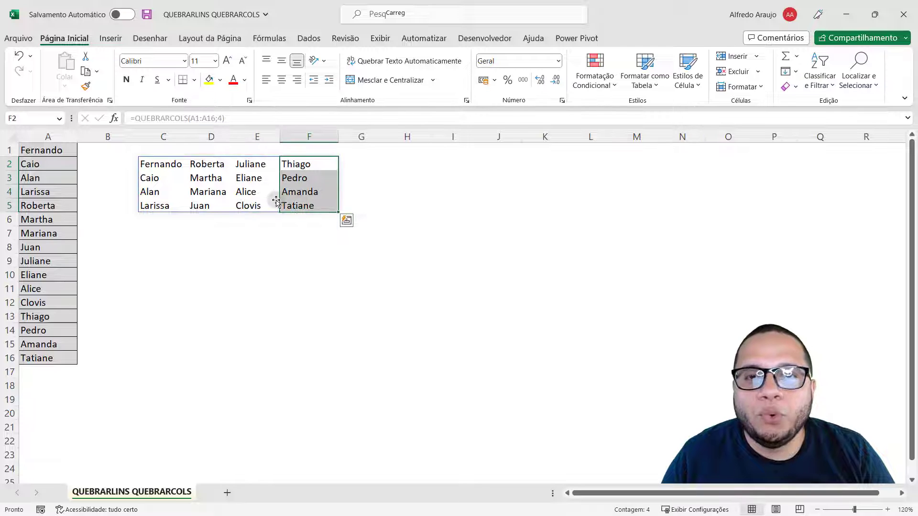
pyautogui.click(155, 163)
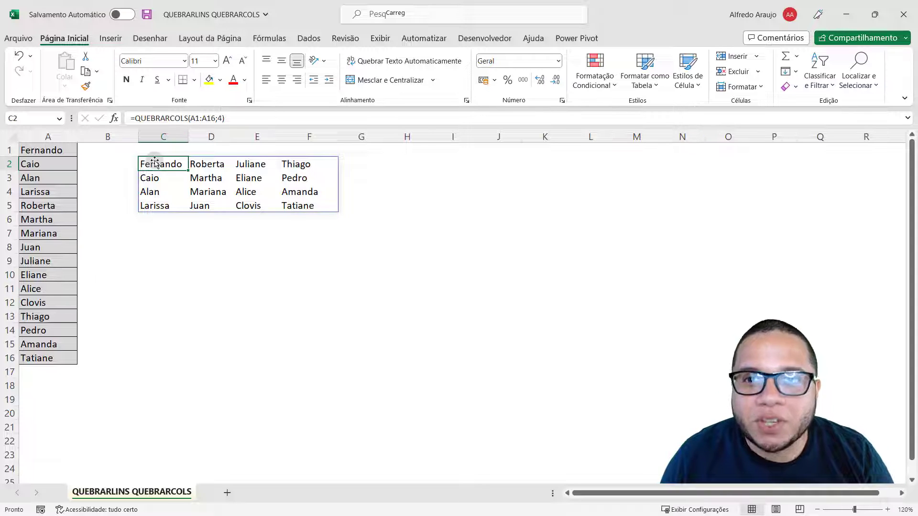
pyautogui.moveTo(176, 168); pyautogui.dragTo(165, 221)
pyautogui.moveTo(211, 170); pyautogui.dragTo(203, 206)
pyautogui.click(293, 234)
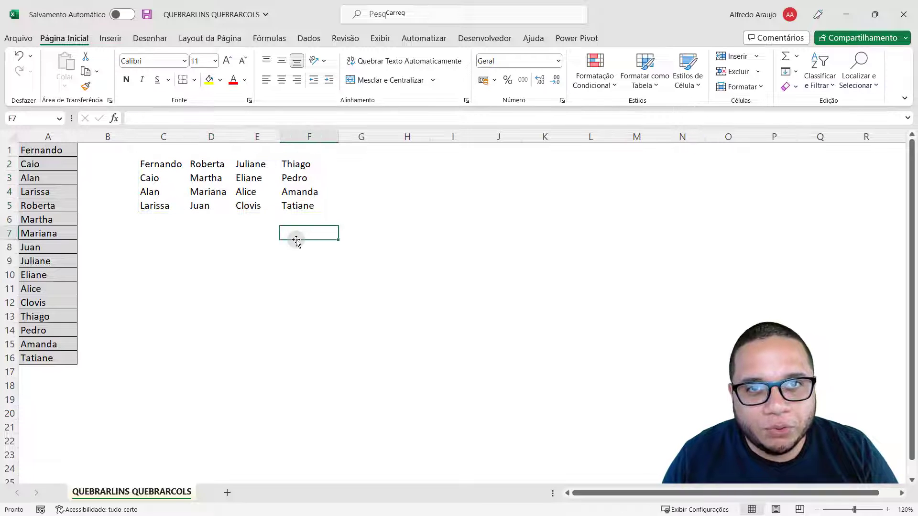
pyautogui.click(171, 166)
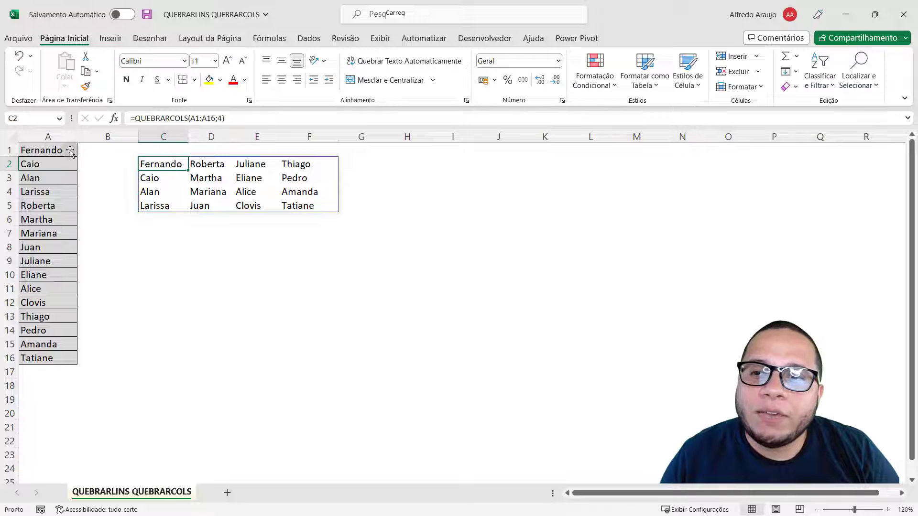
pyautogui.moveTo(72, 153); pyautogui.dragTo(58, 372)
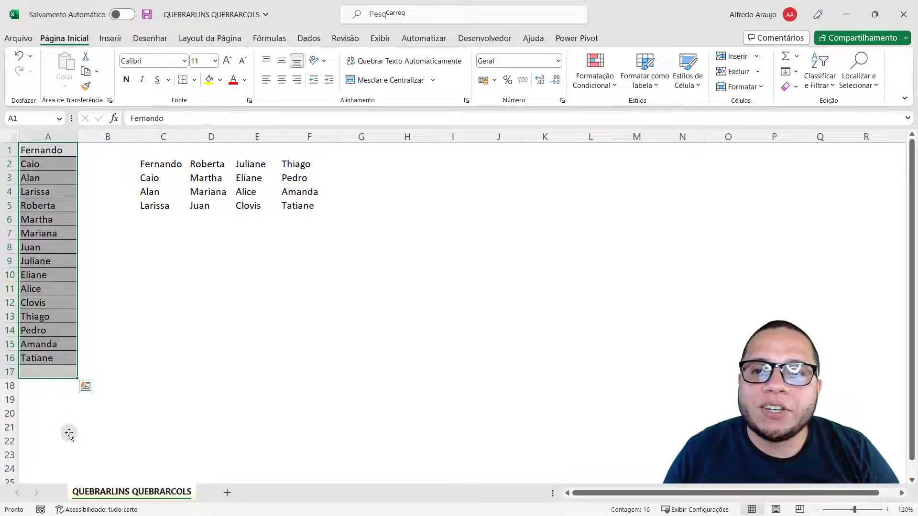
pyautogui.moveTo(159, 168); pyautogui.dragTo(290, 213)
# Step: Set the wrap count of the QUEBRARCOLS formula in C2 to 5
pyautogui.click(164, 163)
pyautogui.doubleClick(160, 164)
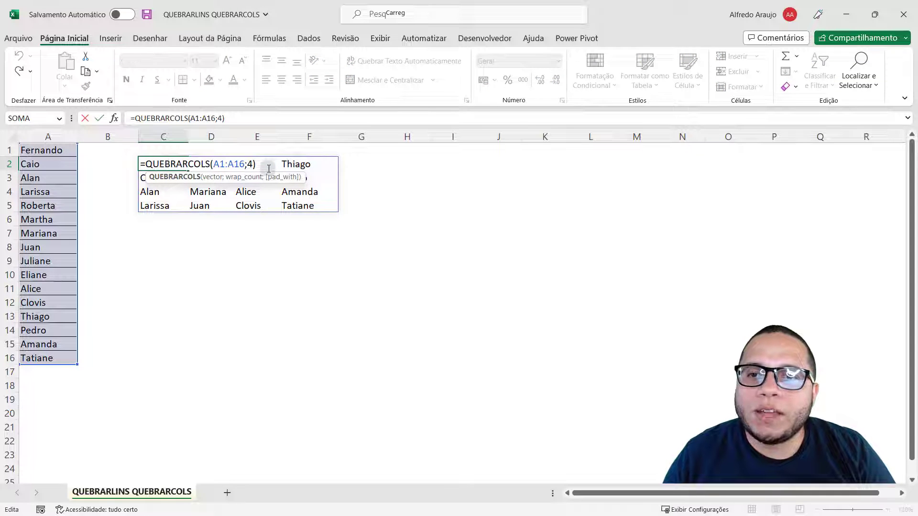
pyautogui.doubleClick(250, 164)
pyautogui.write('5')
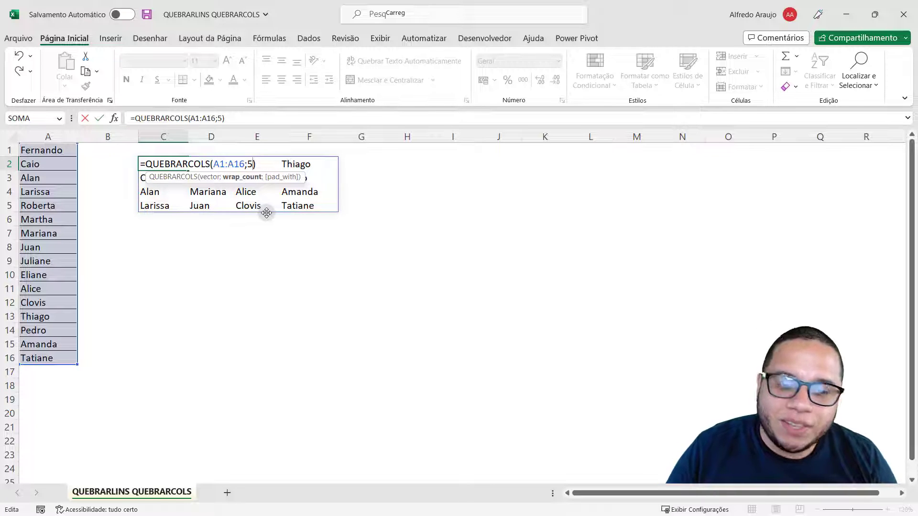
pyautogui.press('Return')
# Step: Outline the successive groups of five names in column A and compare the incomplete last group with the #N/D cells in F3:F6
pyautogui.moveTo(313, 181); pyautogui.dragTo(313, 220)
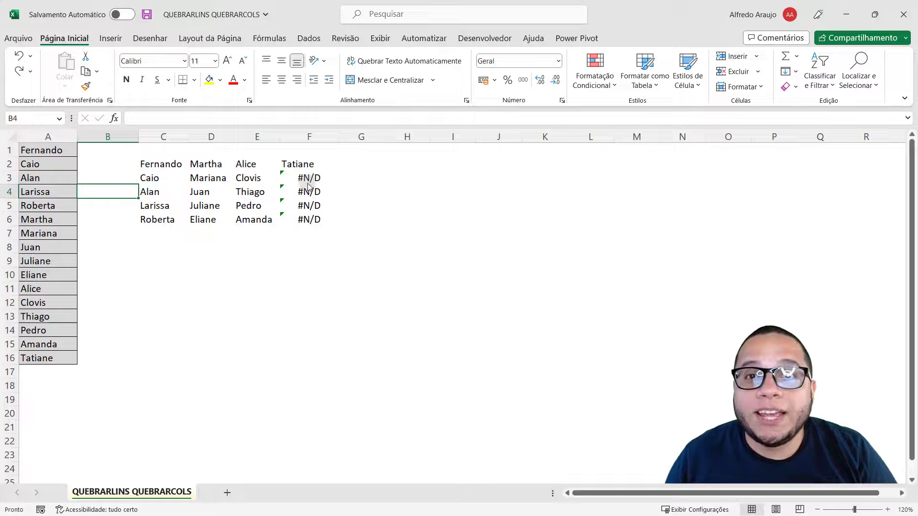
pyautogui.moveTo(309, 180); pyautogui.dragTo(307, 222)
pyautogui.click(274, 223)
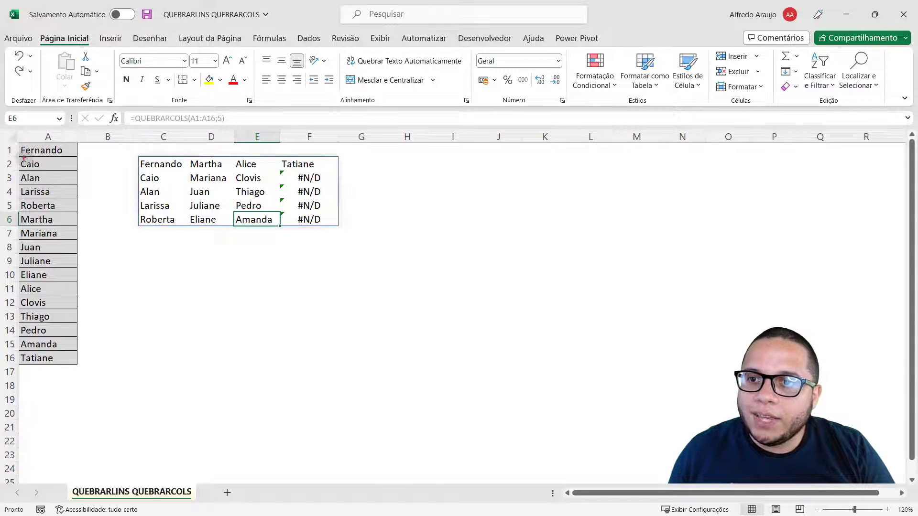
pyautogui.moveTo(18, 142)
pyautogui.mouseDown()
pyautogui.moveTo(78, 176)
pyautogui.moveTo(80, 226)
pyautogui.moveTo(72, 213)
pyautogui.mouseUp()
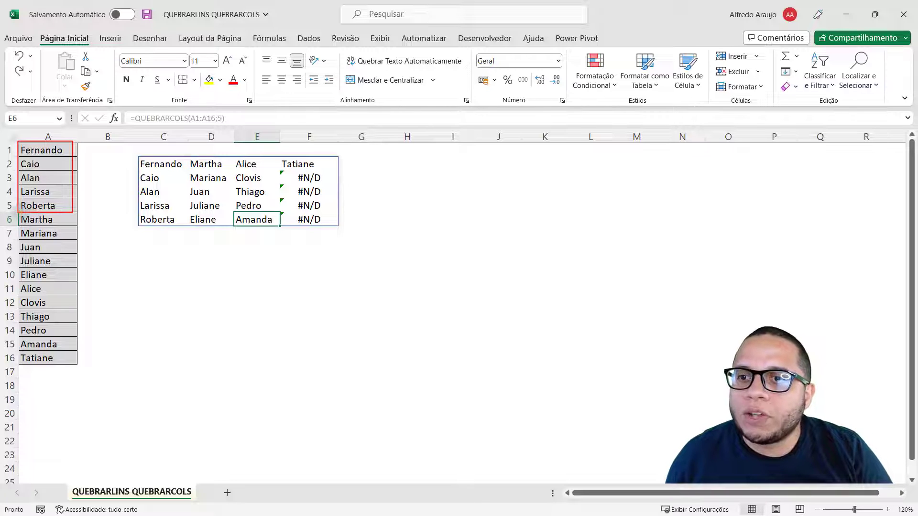
pyautogui.moveTo(19, 213); pyautogui.dragTo(65, 285)
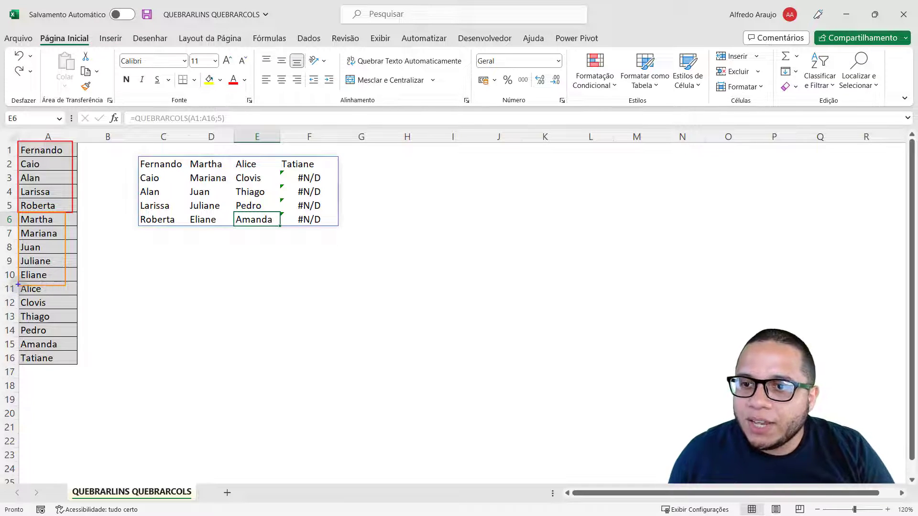
pyautogui.moveTo(18, 284)
pyautogui.mouseDown()
pyautogui.moveTo(32, 316)
pyautogui.moveTo(62, 354)
pyautogui.moveTo(73, 352)
pyautogui.mouseUp()
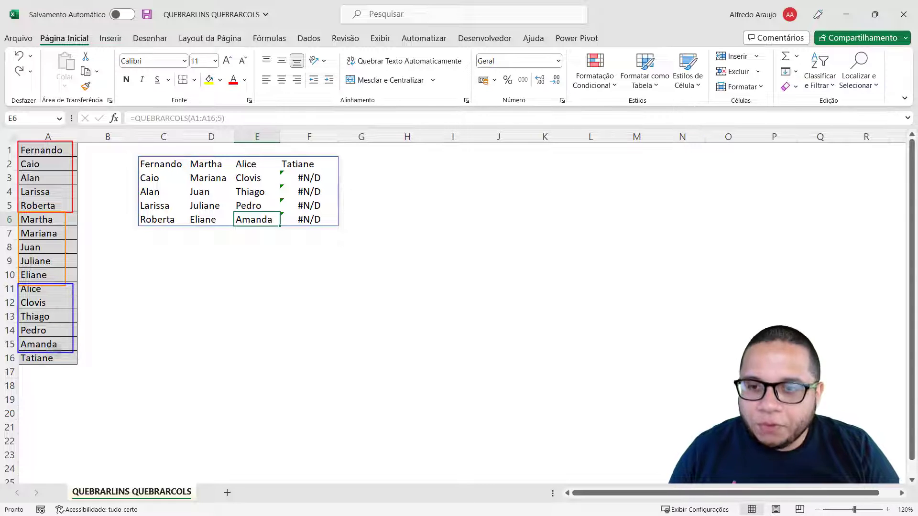
pyautogui.moveTo(17, 353)
pyautogui.mouseDown()
pyautogui.moveTo(46, 400)
pyautogui.moveTo(88, 420)
pyautogui.moveTo(79, 415)
pyautogui.mouseUp()
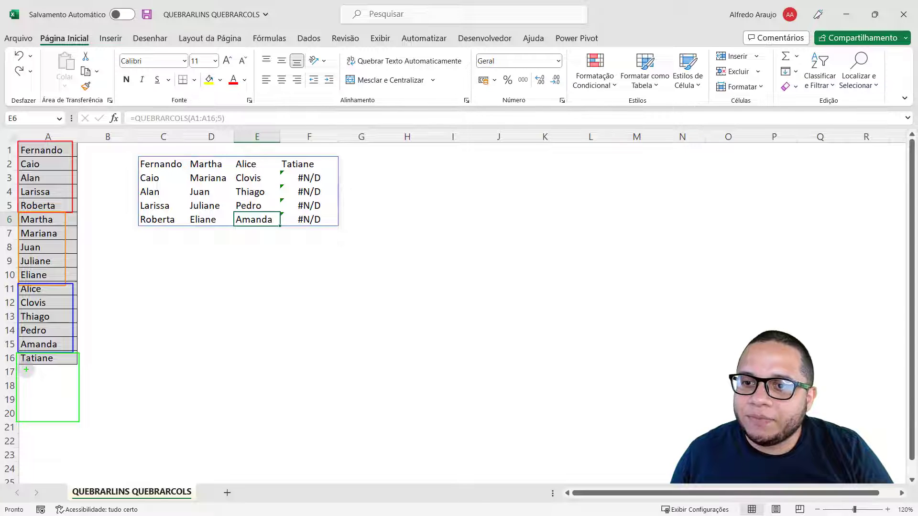
pyautogui.moveTo(27, 369)
pyautogui.mouseDown()
pyautogui.moveTo(56, 375)
pyautogui.moveTo(57, 366)
pyautogui.moveTo(36, 386)
pyautogui.moveTo(51, 396)
pyautogui.moveTo(56, 377)
pyautogui.moveTo(57, 418)
pyautogui.moveTo(50, 409)
pyautogui.mouseUp()
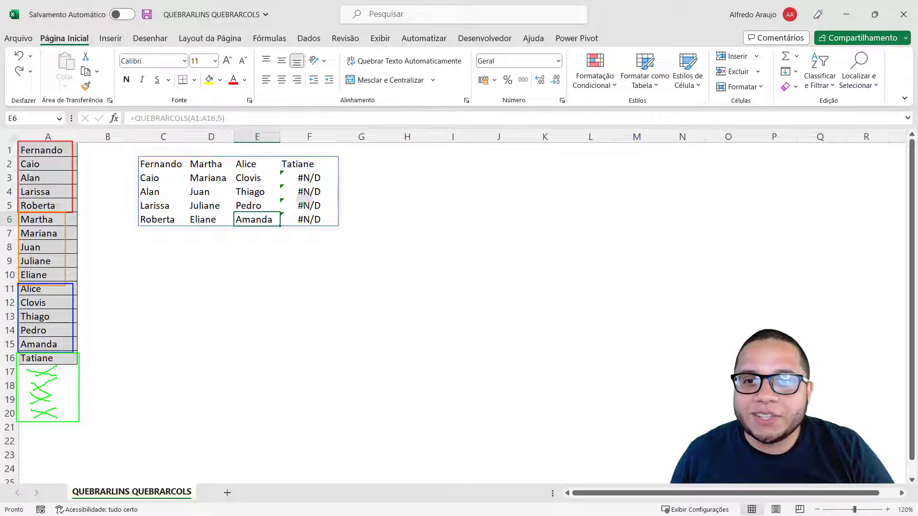
pyautogui.moveTo(291, 169)
pyautogui.mouseDown()
pyautogui.moveTo(292, 204)
pyautogui.moveTo(329, 224)
pyautogui.moveTo(327, 170)
pyautogui.mouseUp()
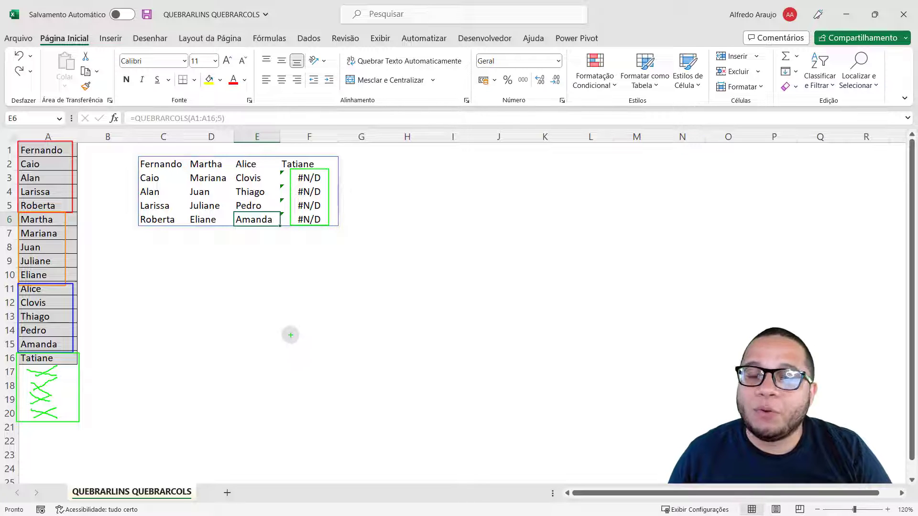
pyautogui.press('Escape')
# Step: Add "vazio" as the pad_with argument of the QUEBRARCOLS formula in C2 to replace the #N/D fillers
pyautogui.click(164, 164)
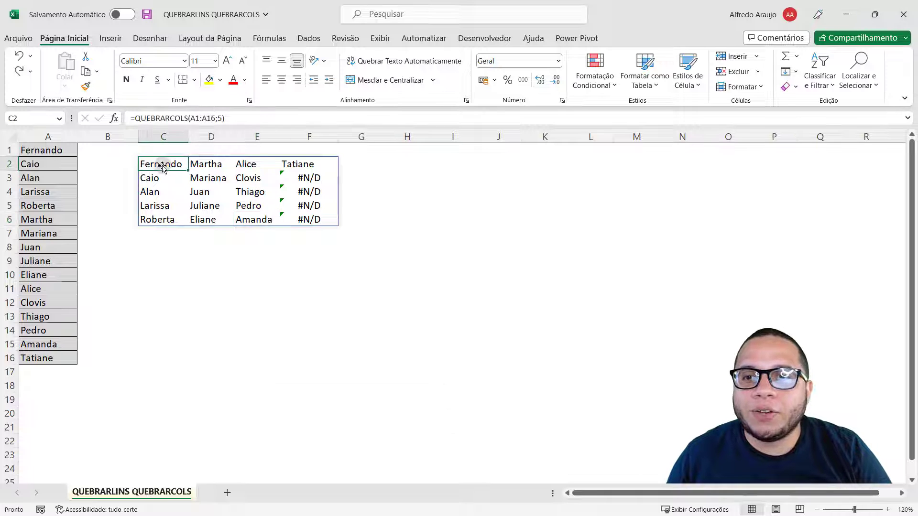
pyautogui.doubleClick(152, 165)
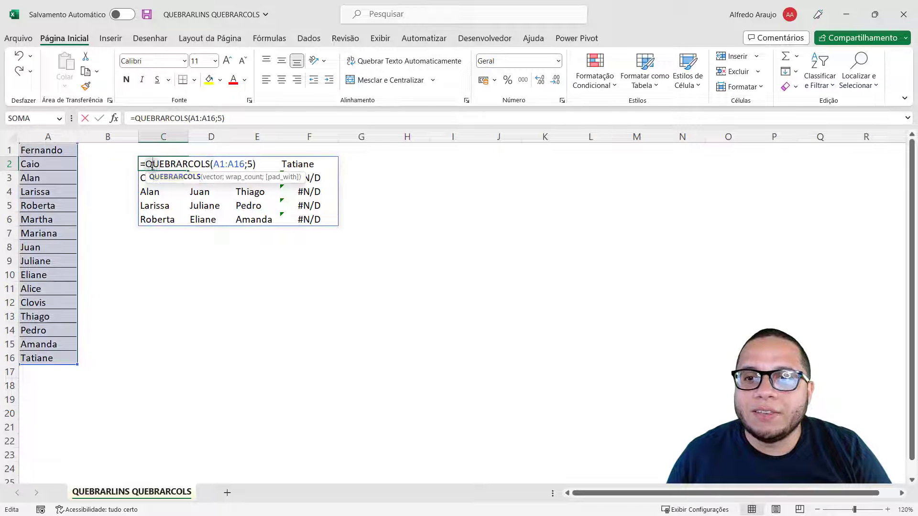
pyautogui.click(254, 165)
pyautogui.press('Left')
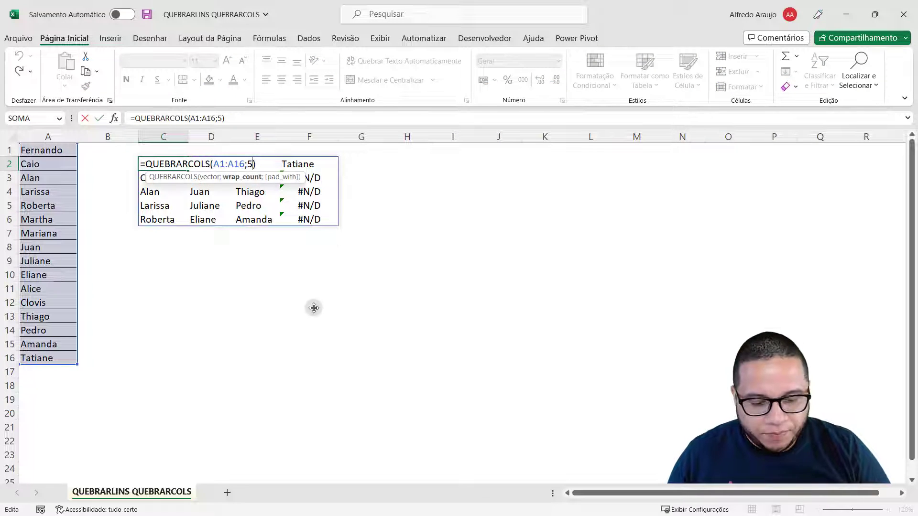
pyautogui.write(';')
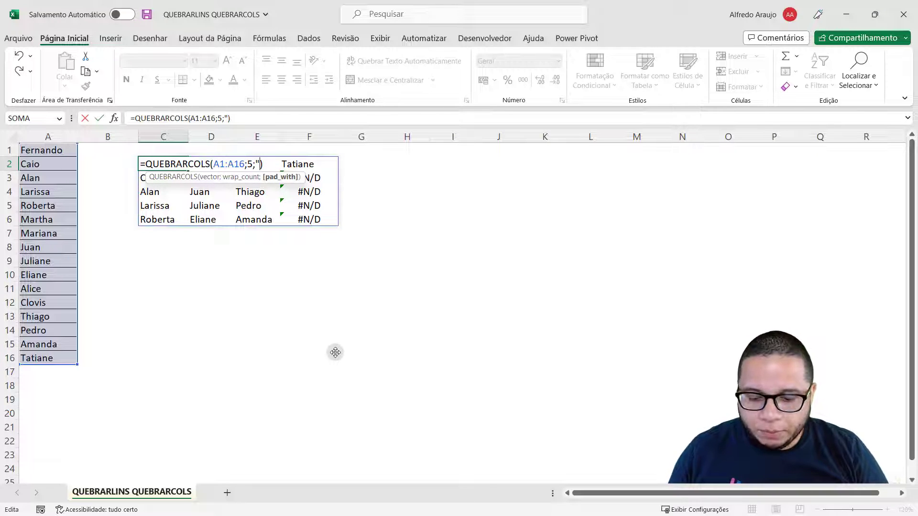
pyautogui.press('capslock')
pyautogui.write('zio')
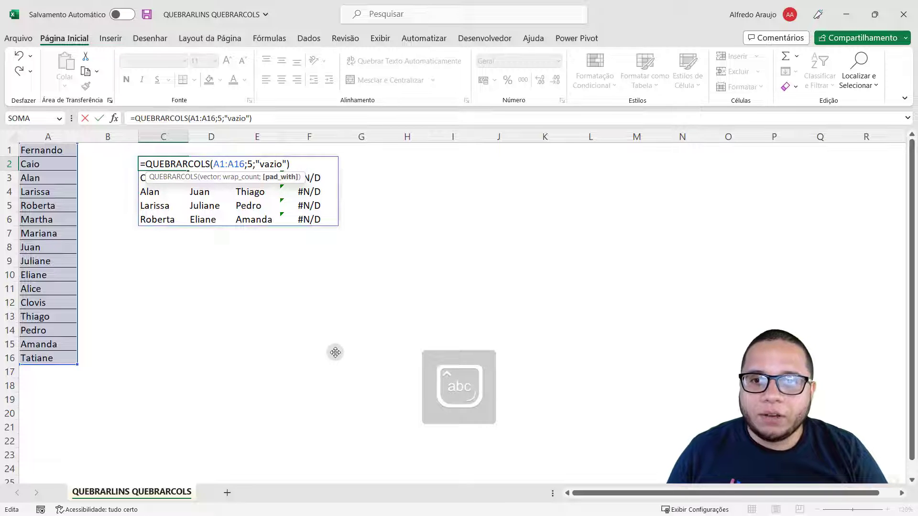
pyautogui.press('Return')
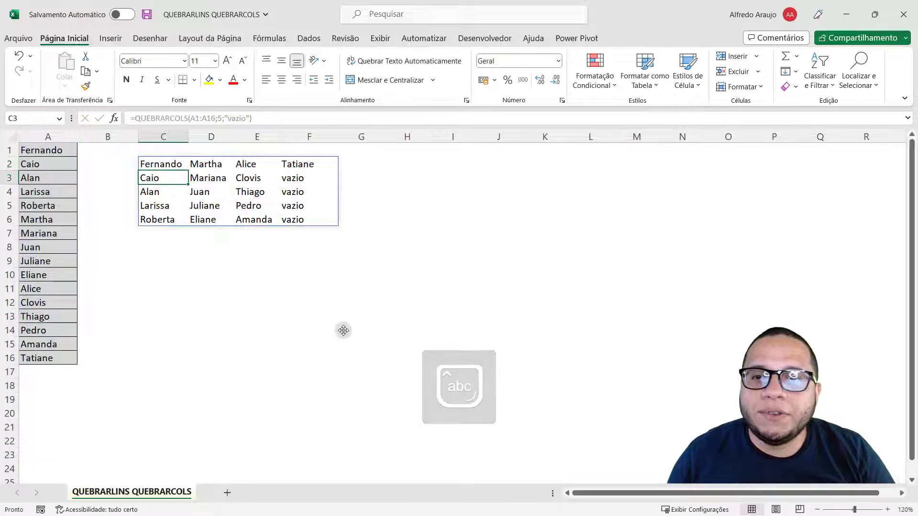
pyautogui.moveTo(49, 372); pyautogui.dragTo(52, 427)
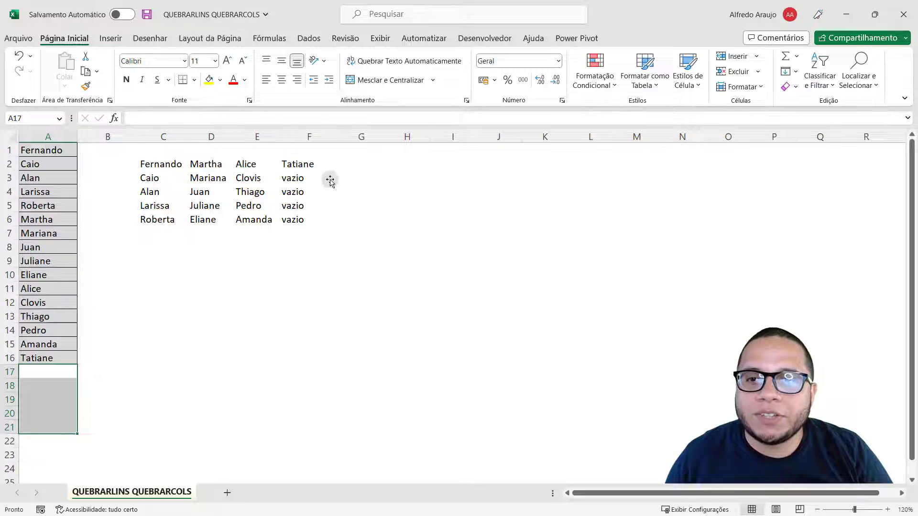
pyautogui.click(318, 166)
pyautogui.moveTo(319, 183); pyautogui.dragTo(316, 221)
# Step: Replace the padding text in the QUEBRARCOLS formula in C2 with an empty string ("")
pyautogui.click(170, 165)
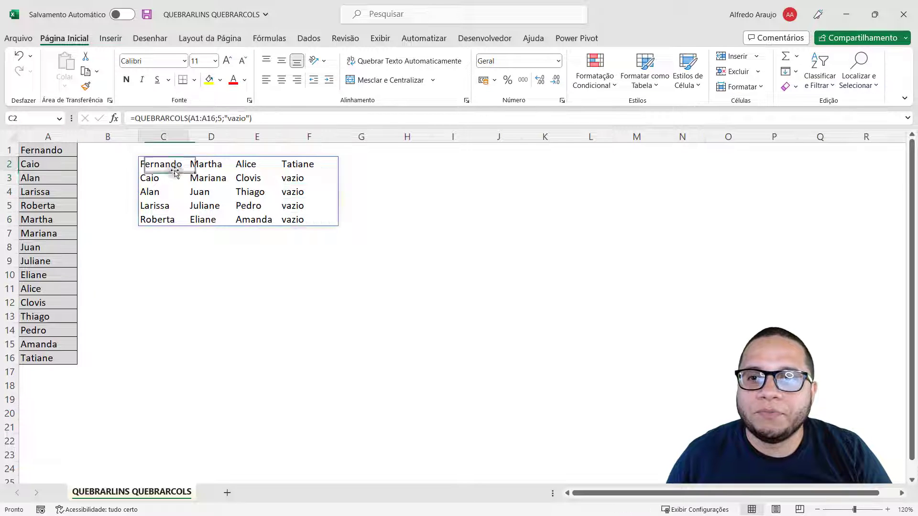
pyautogui.doubleClick(171, 165)
pyautogui.doubleClick(270, 164)
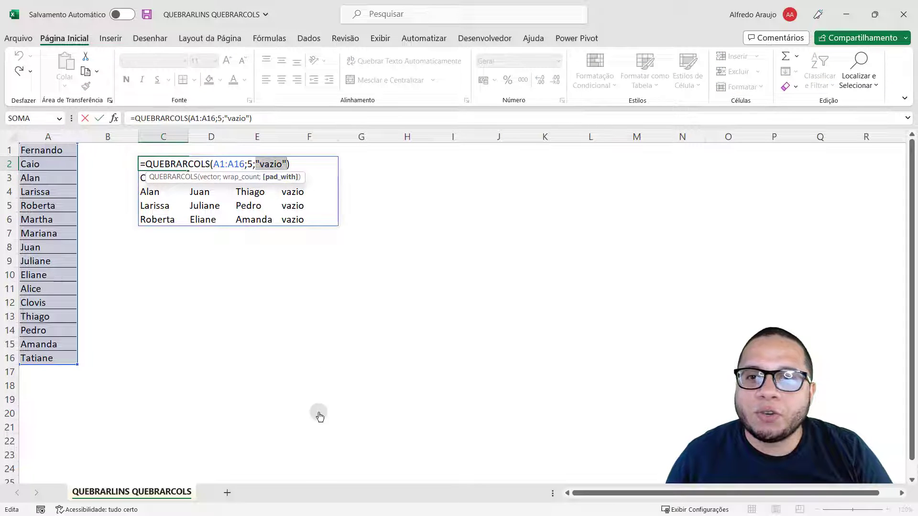
pyautogui.write('""')
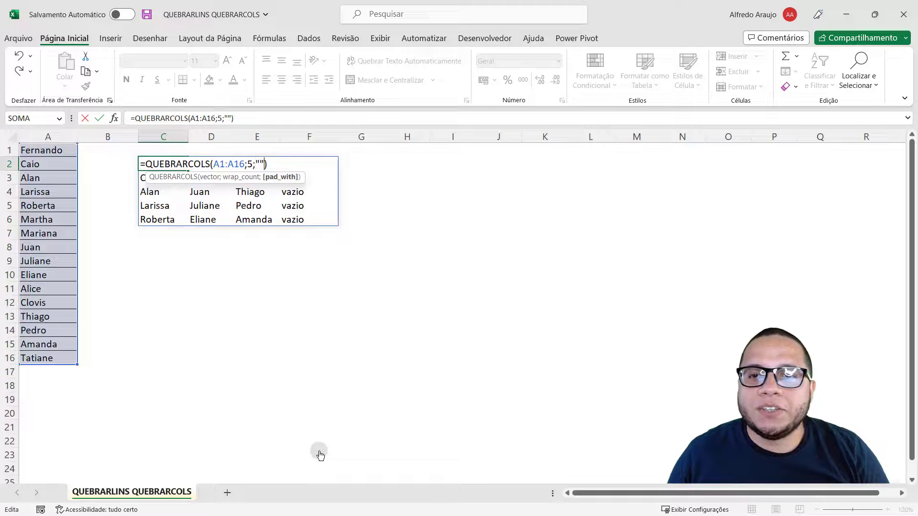
pyautogui.press('Return')
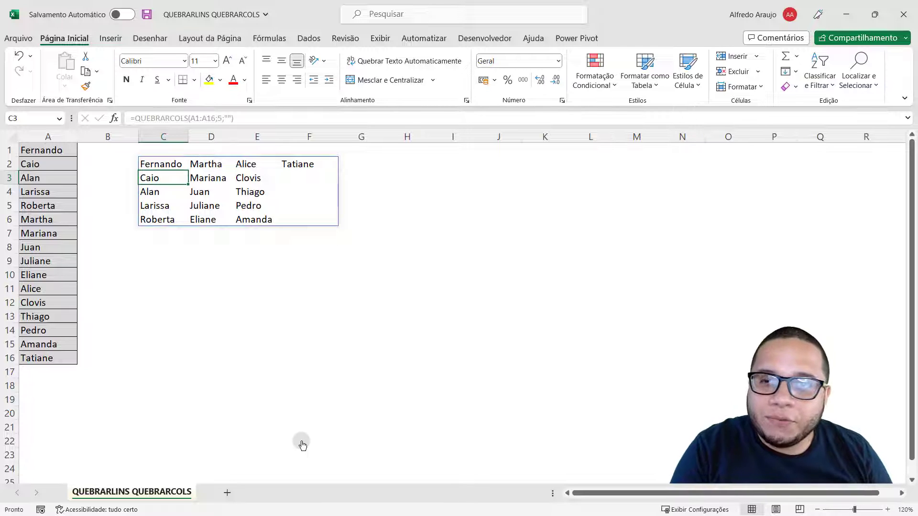
# Step: Enter the formula =QUEBRARLINS(A1:A16;5;"") in cell C8 to wrap the name list into rows of five
pyautogui.click(162, 246)
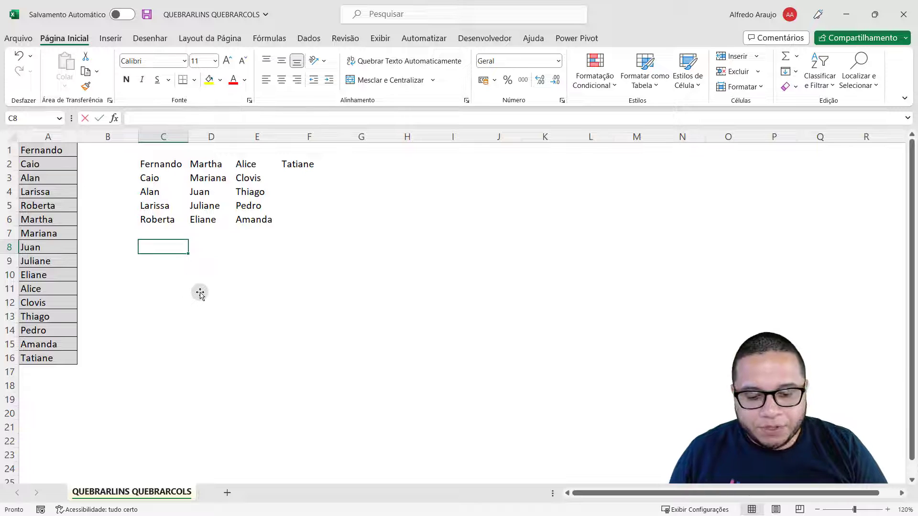
pyautogui.write('=quebr')
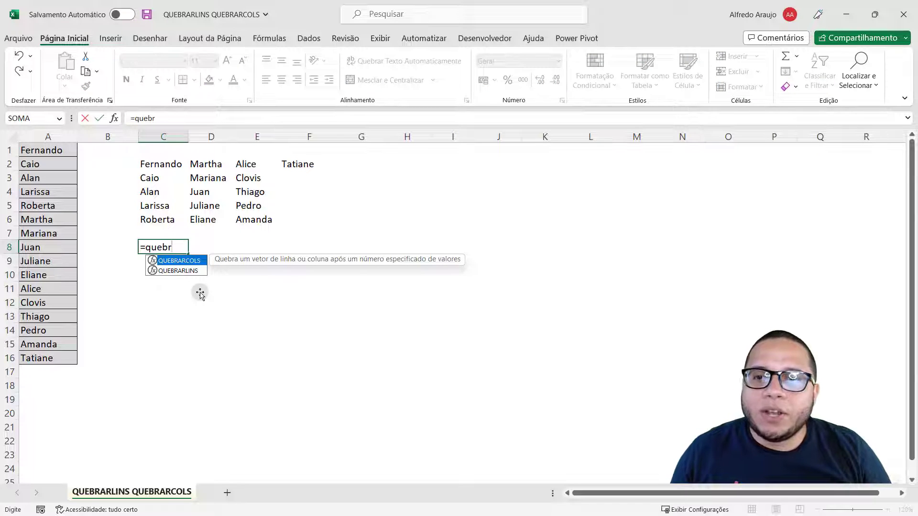
pyautogui.write('ar')
pyautogui.press('Down')
pyautogui.press('Tab')
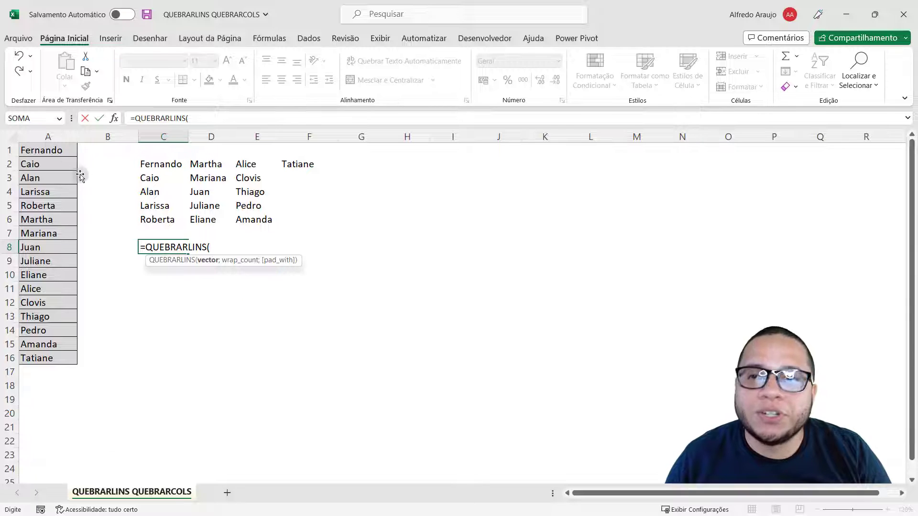
pyautogui.moveTo(62, 149); pyautogui.dragTo(41, 364)
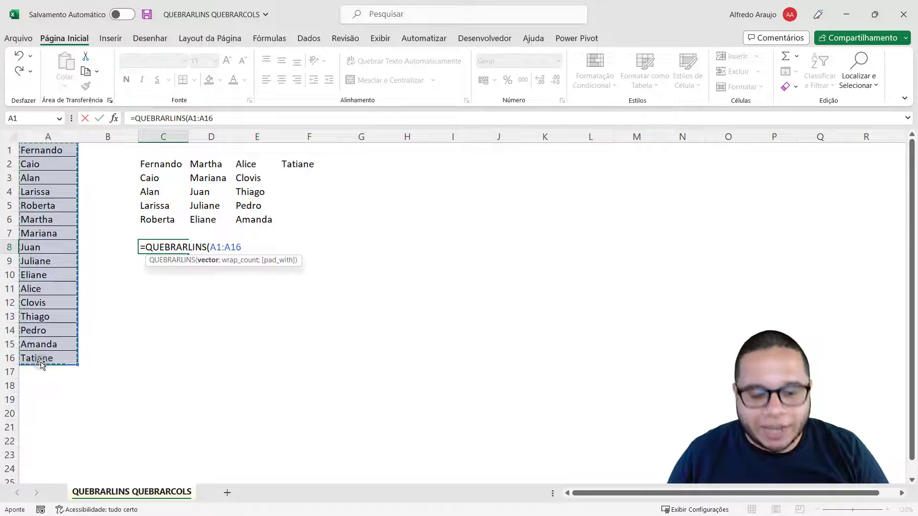
pyautogui.write(';')
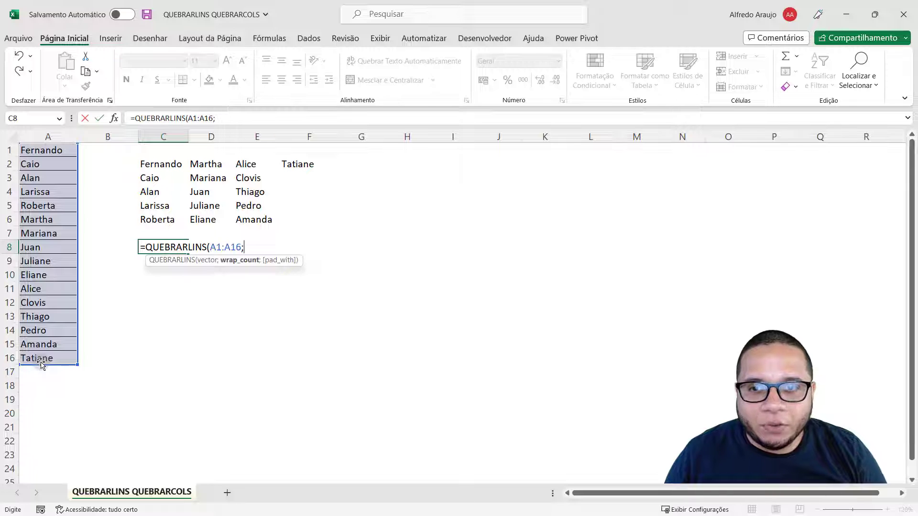
pyautogui.write('5;')
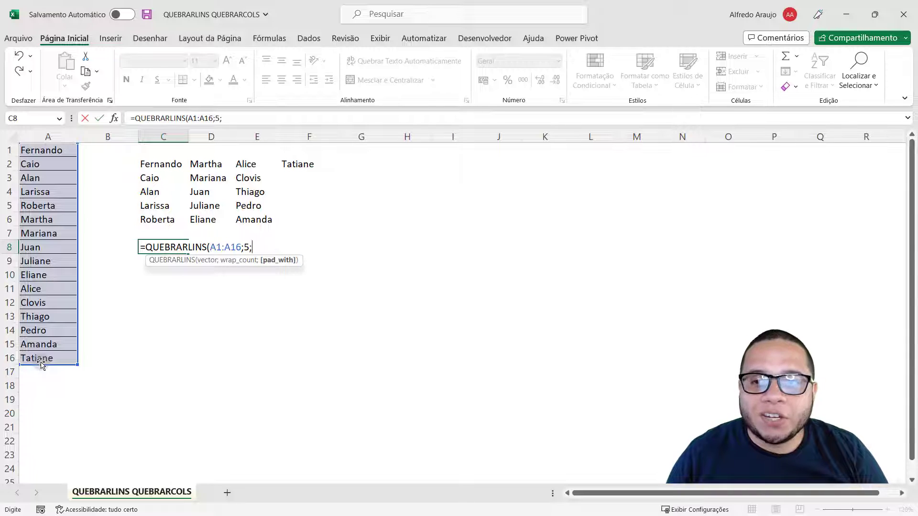
pyautogui.write('"")')
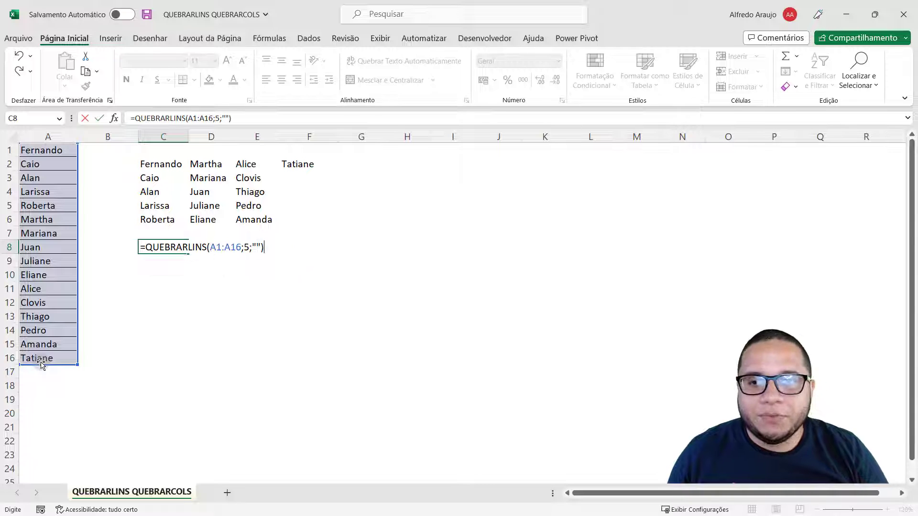
pyautogui.press('Return')
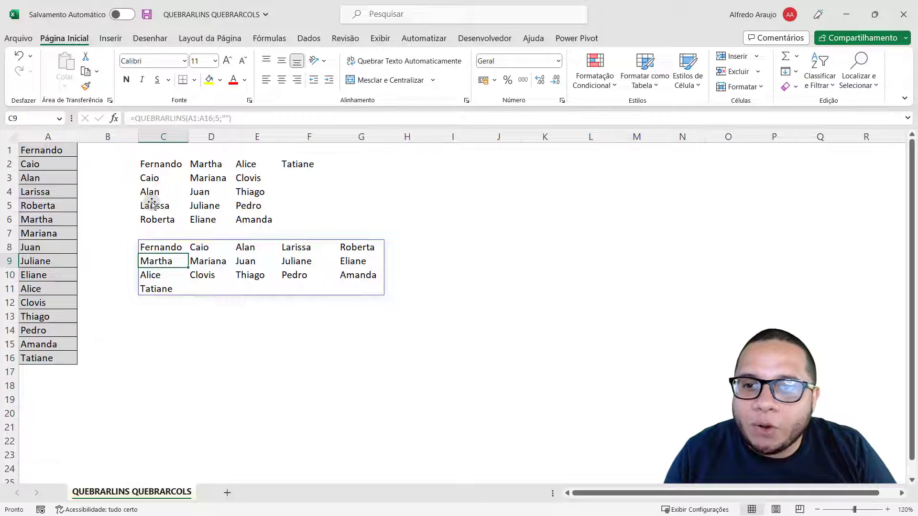
# Step: Examine the COLS part of the function name in the QUEBRARCOLS formula in C2, leaving the formula as it is
pyautogui.click(173, 329)
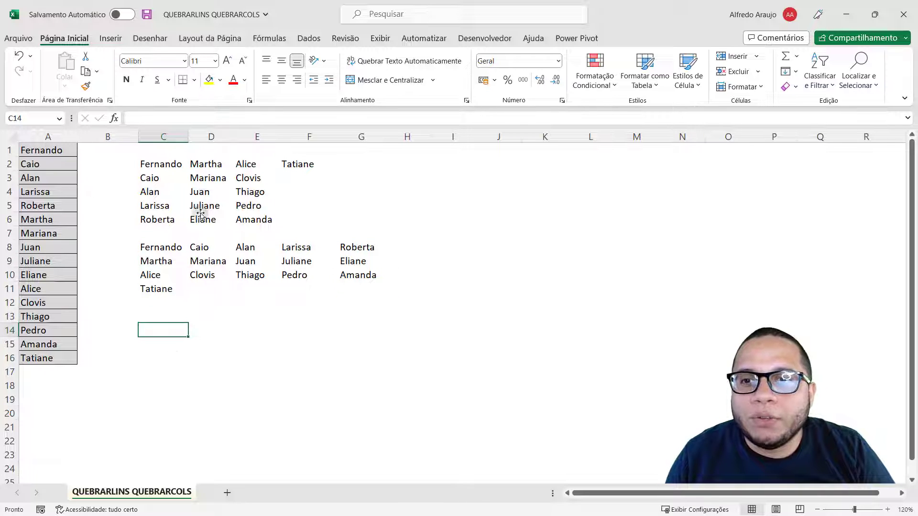
pyautogui.click(173, 164)
pyautogui.doubleClick(172, 164)
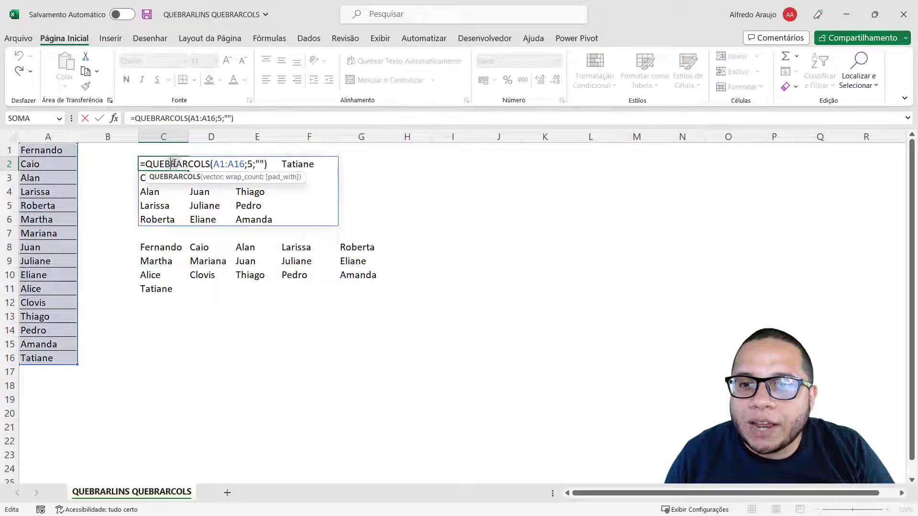
pyautogui.moveTo(188, 164); pyautogui.dragTo(212, 167)
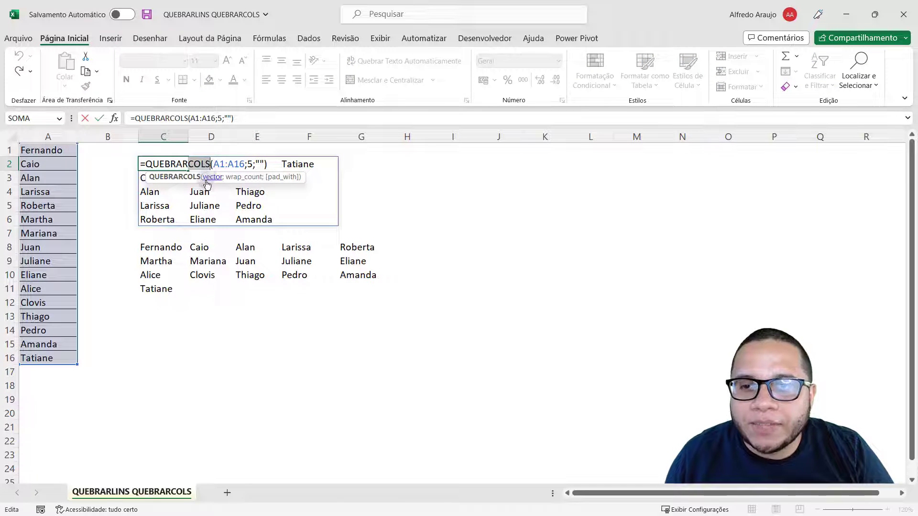
pyautogui.press('Escape')
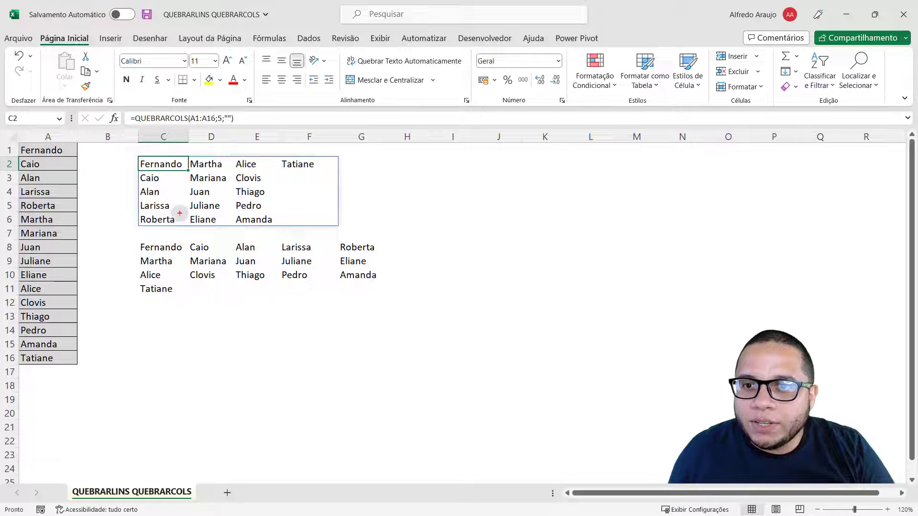
# Step: Draw red arrows down the names in columns C, D and E of the QUEBRARCOLS result, linking each column's end to the next column's start
pyautogui.moveTo(178, 217)
pyautogui.mouseDown()
pyautogui.moveTo(188, 171)
pyautogui.moveTo(179, 165)
pyautogui.mouseUp()
pyautogui.moveTo(225, 220); pyautogui.dragTo(226, 164)
pyautogui.hotkey('ctrl', 'z')
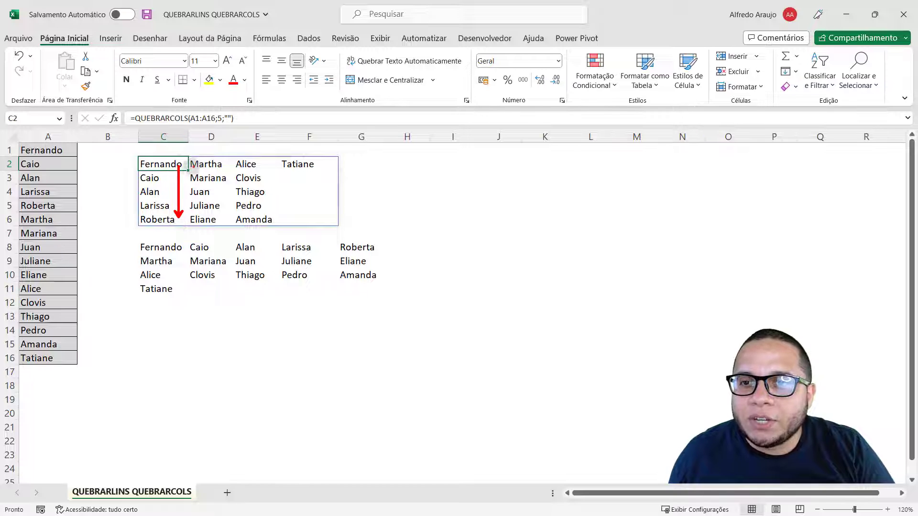
pyautogui.moveTo(191, 171)
pyautogui.mouseDown()
pyautogui.moveTo(182, 212)
pyautogui.moveTo(226, 189)
pyautogui.moveTo(226, 168)
pyautogui.mouseUp()
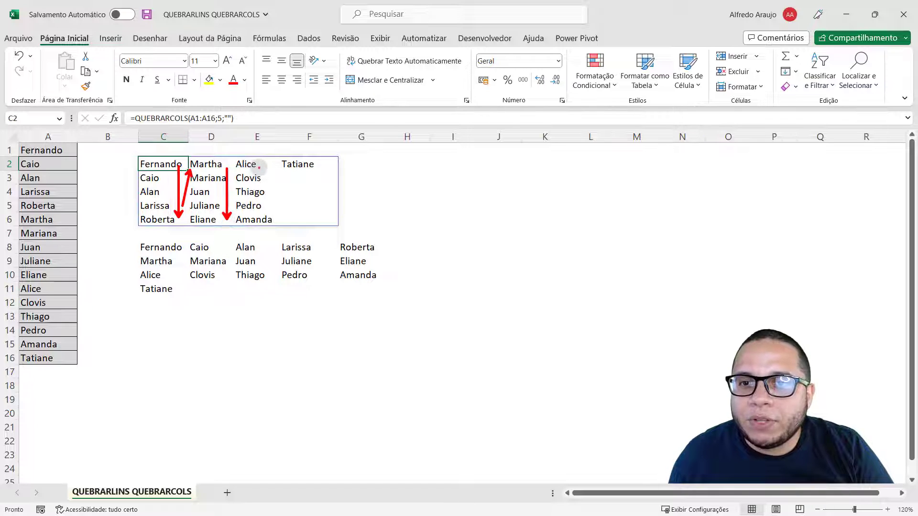
pyautogui.moveTo(228, 217)
pyautogui.mouseDown()
pyautogui.moveTo(237, 168)
pyautogui.moveTo(263, 210)
pyautogui.mouseUp()
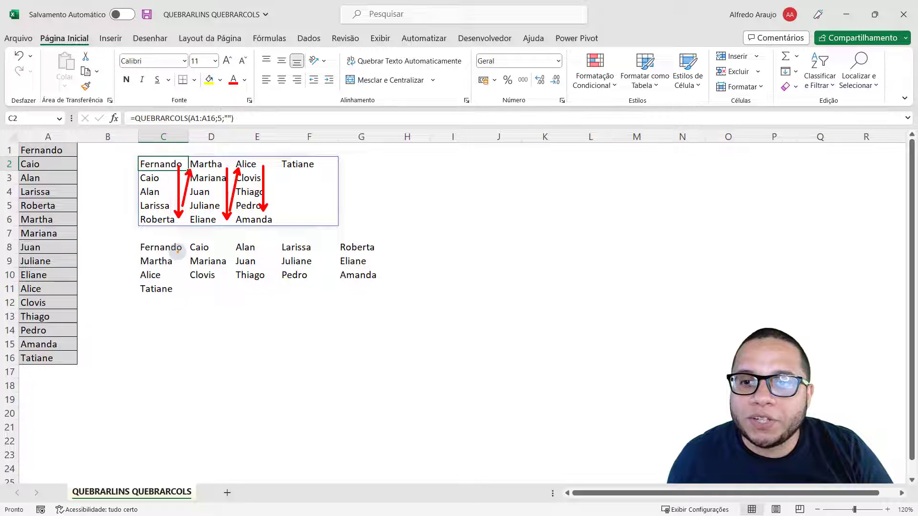
# Step: Draw orange horizontal arrows across rows 8, 9 and 10 of the QUEBRARLINS result to show its row-by-row fill order
pyautogui.moveTo(205, 257)
pyautogui.mouseDown()
pyautogui.moveTo(342, 247)
pyautogui.moveTo(178, 249)
pyautogui.mouseUp()
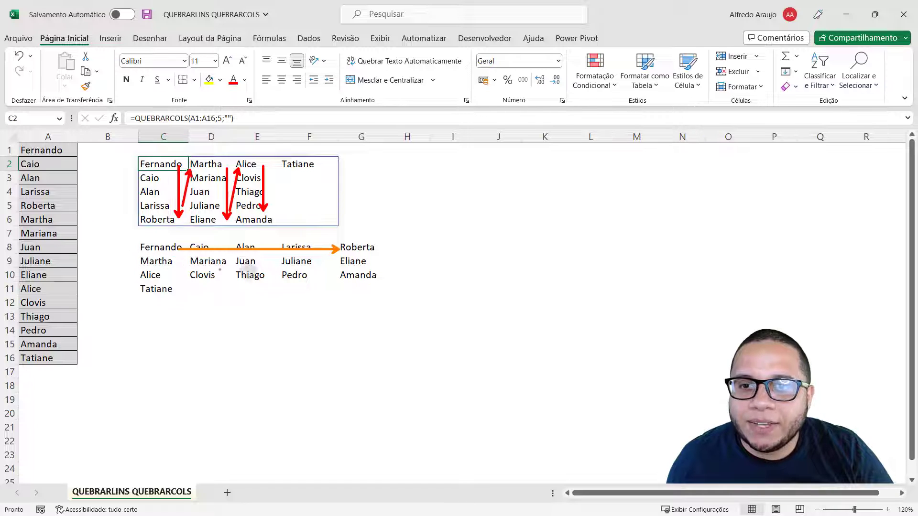
pyautogui.moveTo(336, 264); pyautogui.dragTo(169, 266)
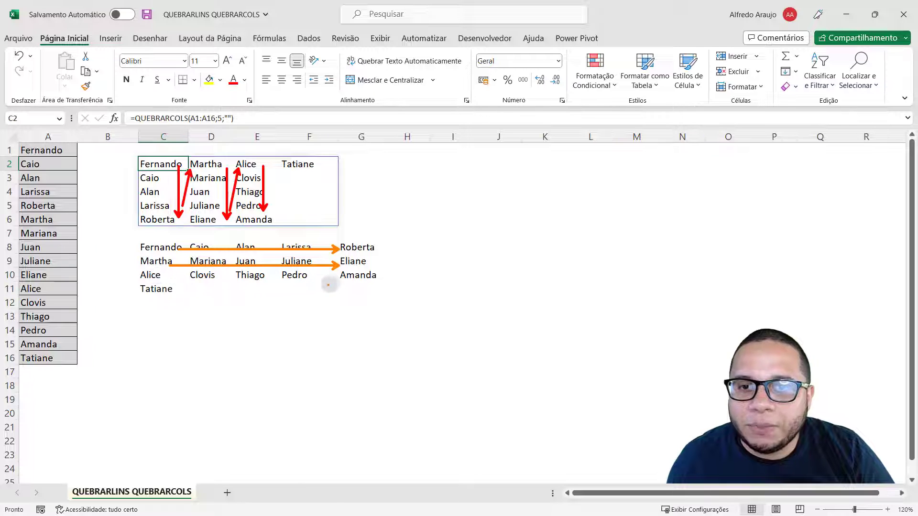
pyautogui.moveTo(336, 278); pyautogui.dragTo(161, 277)
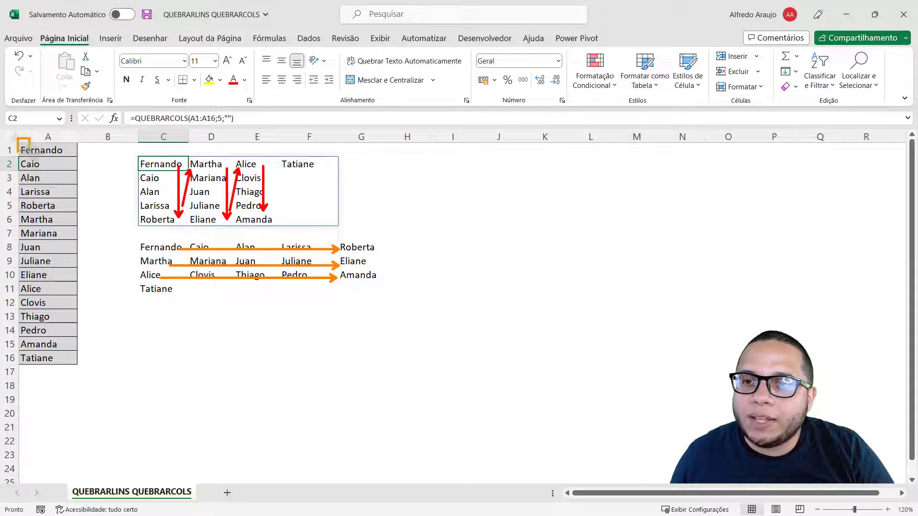
# Step: Try an orange outline around the first five names in column A, and undo it along with the orange arrows on rows 8 to 10
pyautogui.moveTo(30, 150); pyautogui.dragTo(64, 205)
pyautogui.hotkey('ctrl', 'z')
pyautogui.hotkey('ctrl', 'z')
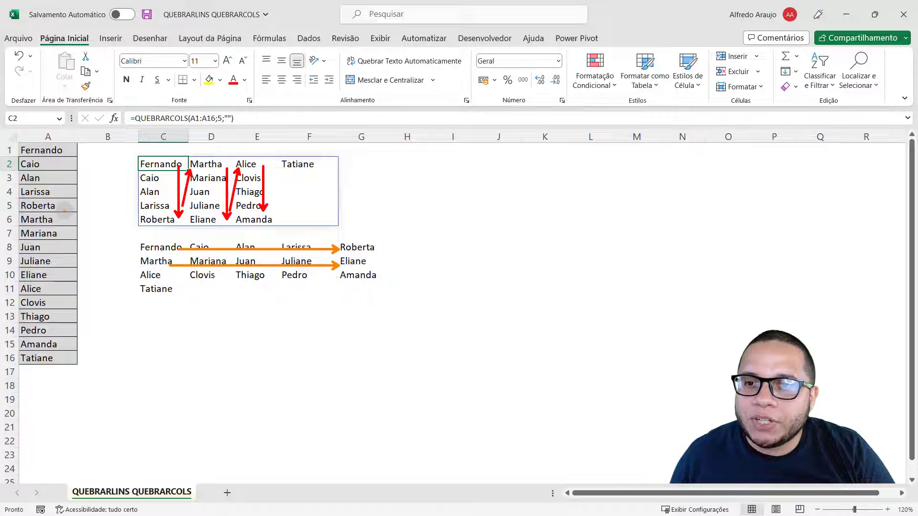
pyautogui.hotkey('ctrl', 'z')
pyautogui.hotkey('ctrl', 'z')
# Step: Outline in orange the name groups A1:A5 and A6:A10 and their matching QUEBRARLINS result rows C8:G8 and C9:G9
pyautogui.moveTo(132, 238)
pyautogui.mouseDown()
pyautogui.moveTo(311, 260)
pyautogui.moveTo(385, 257)
pyautogui.mouseUp()
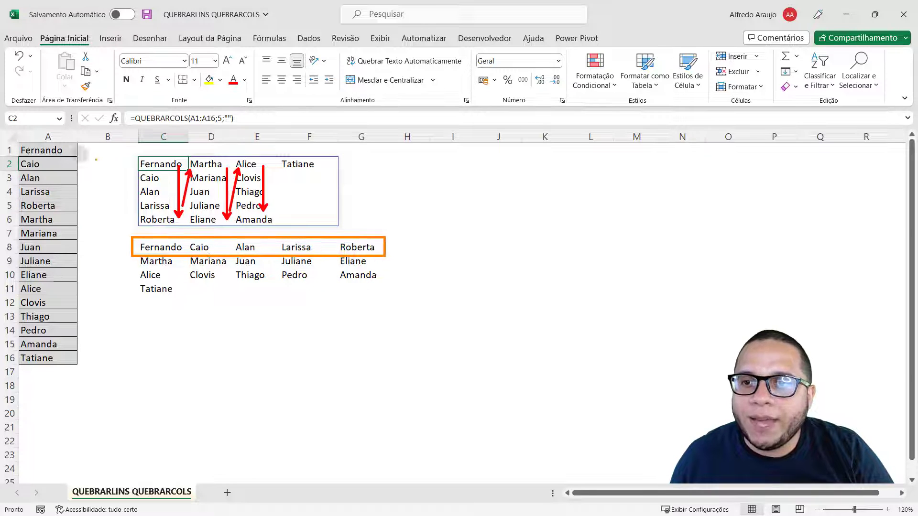
pyautogui.moveTo(14, 140)
pyautogui.mouseDown()
pyautogui.moveTo(53, 209)
pyautogui.moveTo(78, 212)
pyautogui.mouseUp()
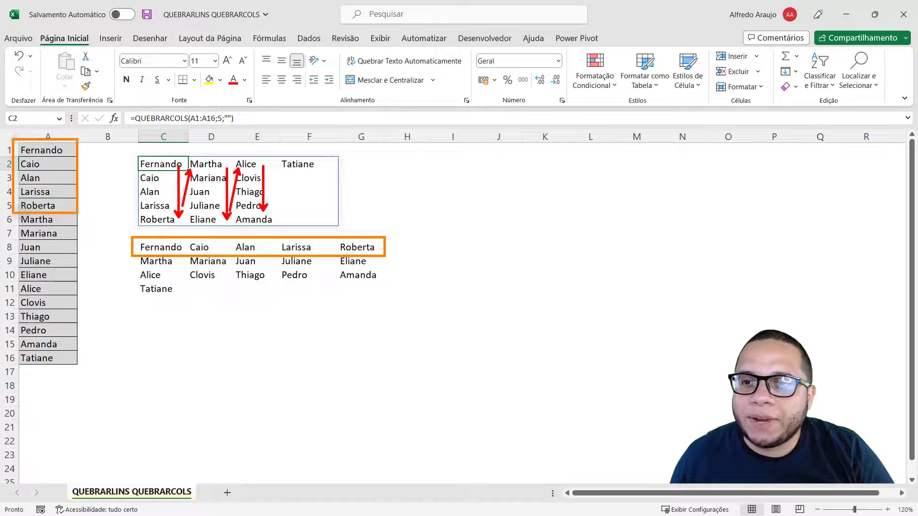
pyautogui.moveTo(17, 210); pyautogui.dragTo(67, 282)
pyautogui.moveTo(134, 257)
pyautogui.mouseDown()
pyautogui.moveTo(396, 277)
pyautogui.moveTo(389, 268)
pyautogui.mouseUp()
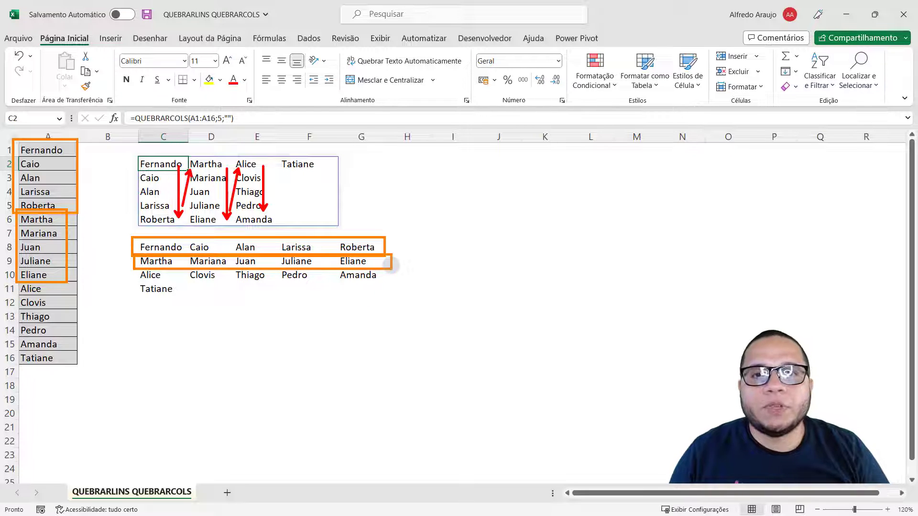